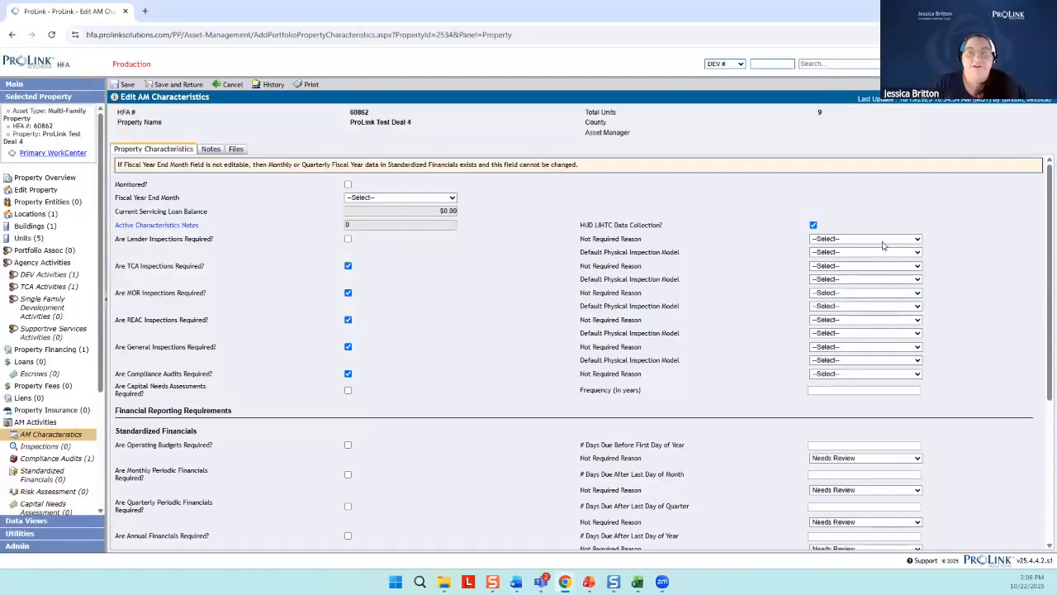
Set the lender inspections' not required reason to No Agency Financing and the general inspections' default physical inspection model to NSPIRE
click(860, 239)
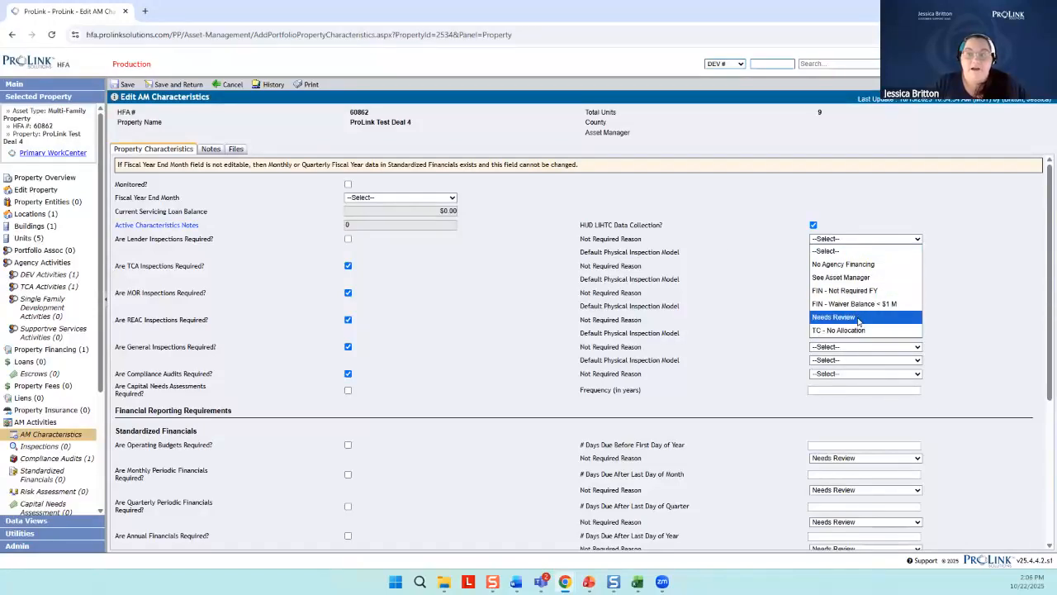
click(855, 264)
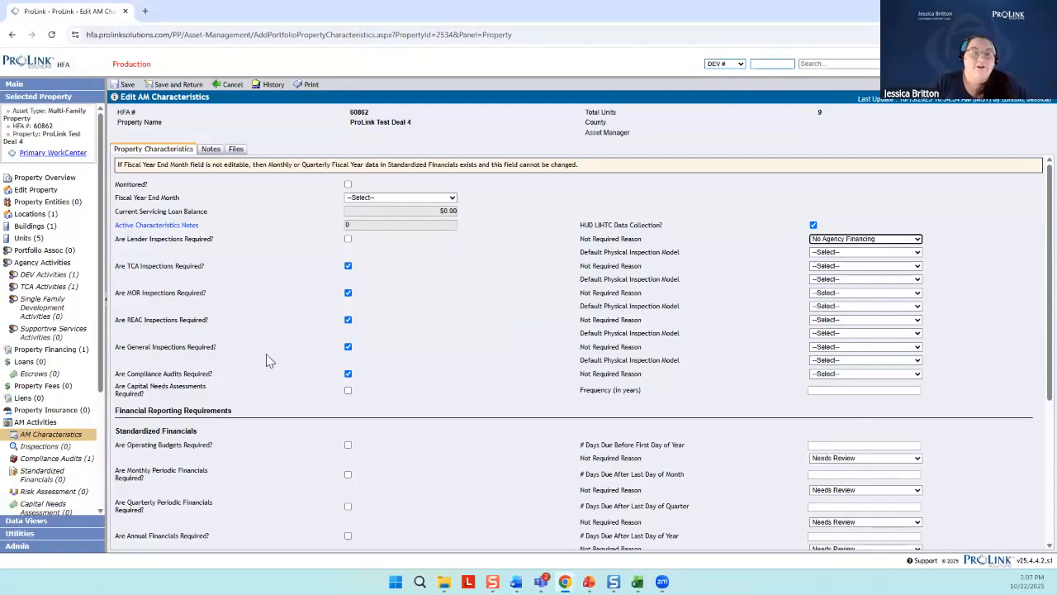
click(825, 364)
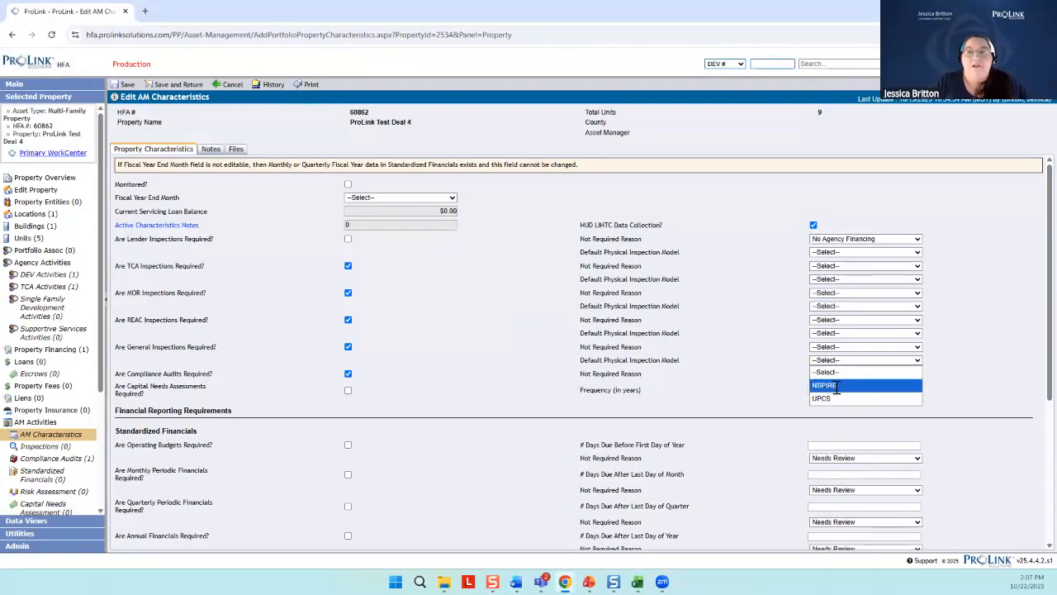
click(837, 386)
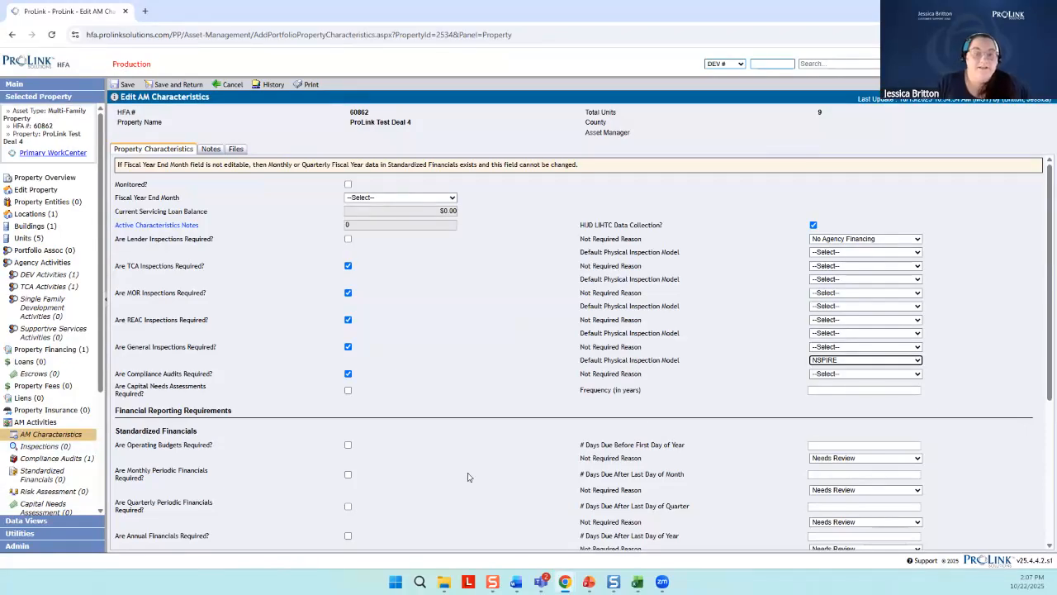
Switch to PowerPoint, present from the Setting up Inspections slide through the Compliance Audits/ File Reviews slide, and end the show
click(589, 582)
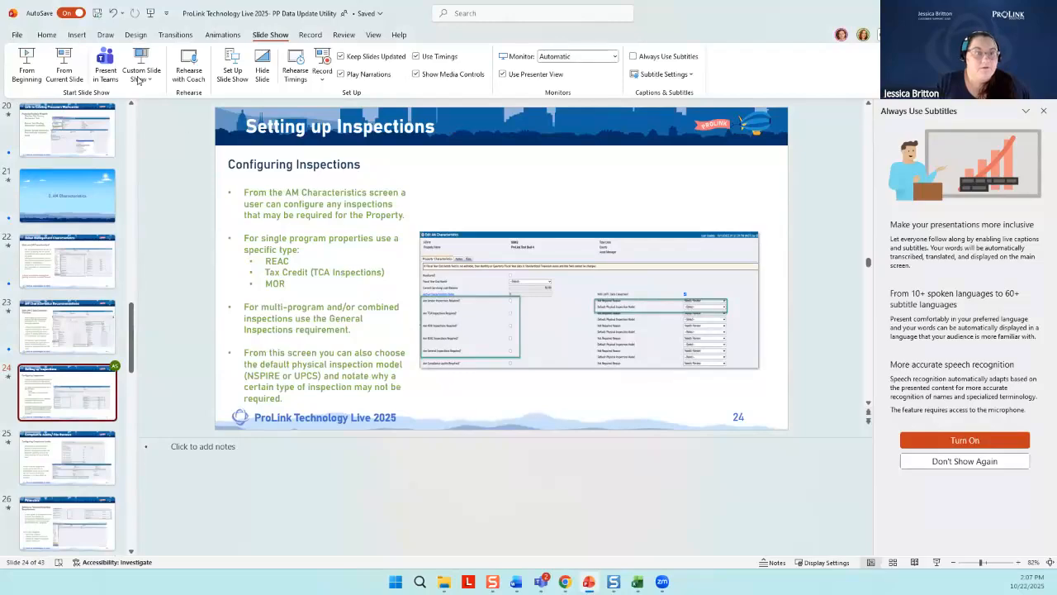
click(63, 63)
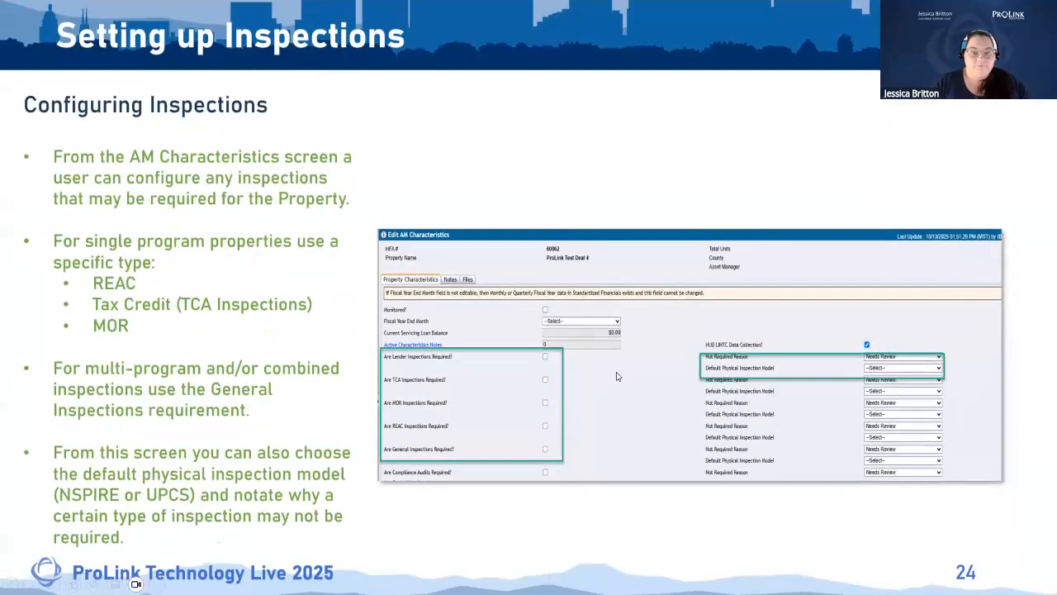
key(Right)
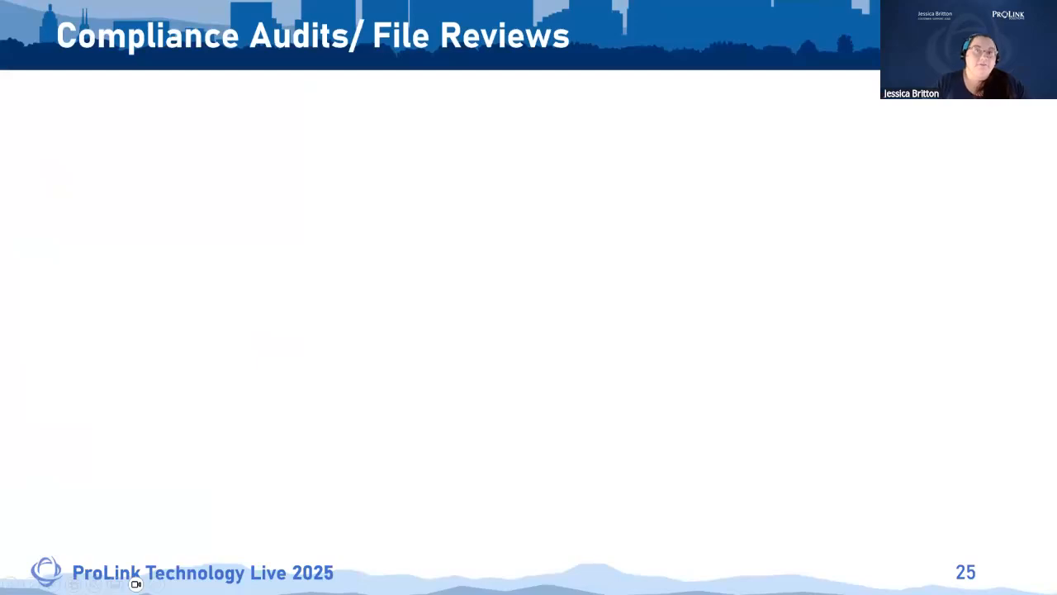
key(Right)
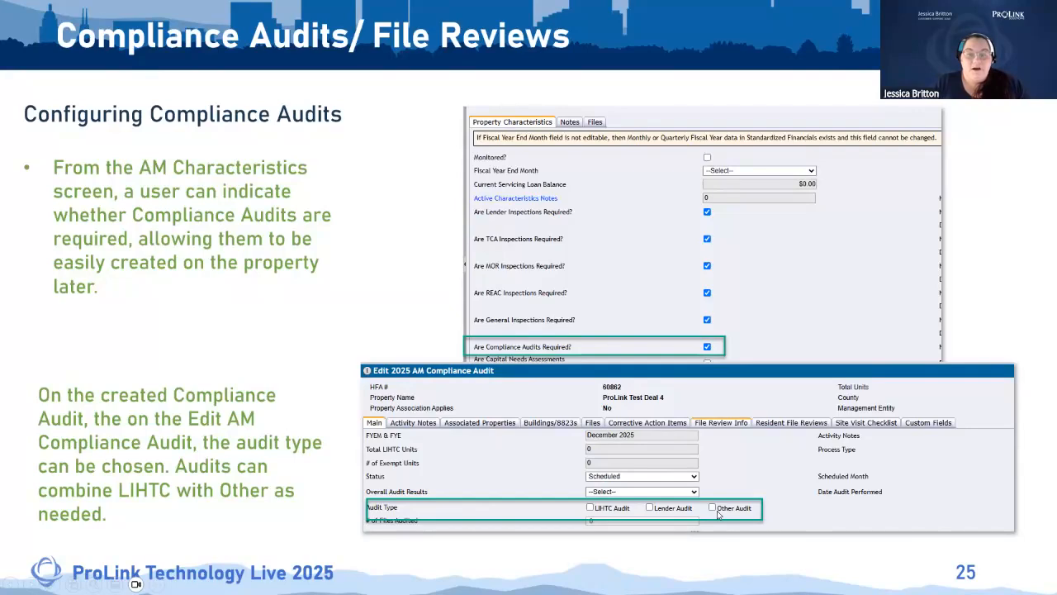
key(Escape)
Switch back to ProLink in the browser, save the AM characteristics, and go to the property's compliance audits list
mouse_move(568, 585)
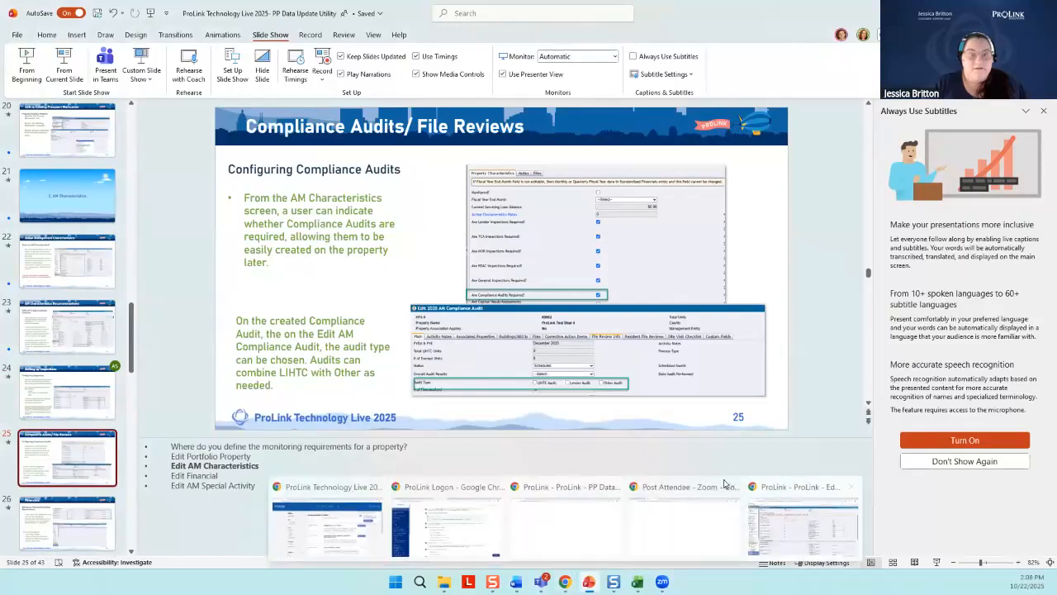
click(444, 525)
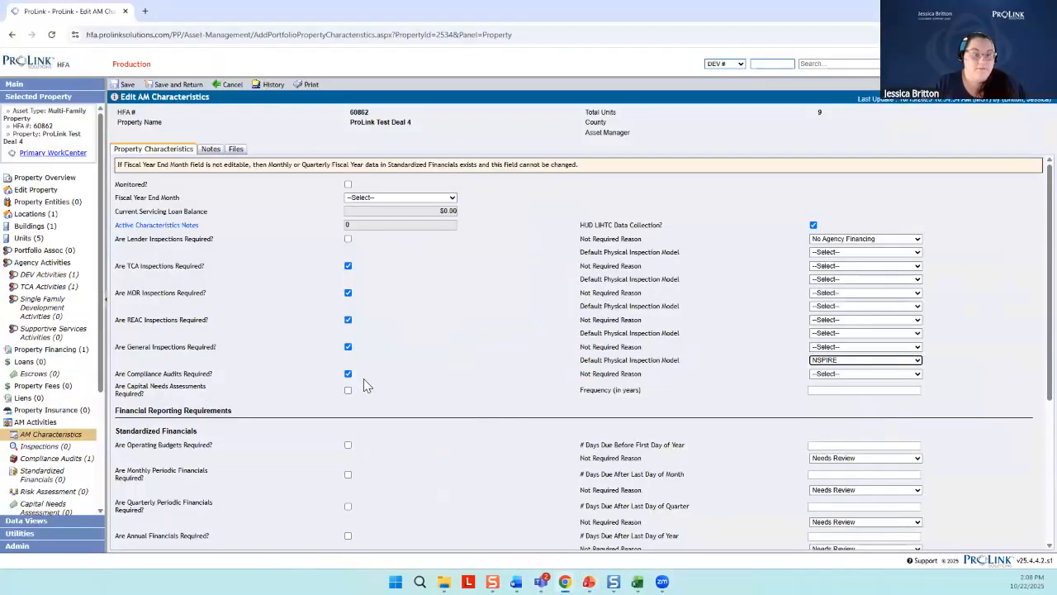
click(128, 84)
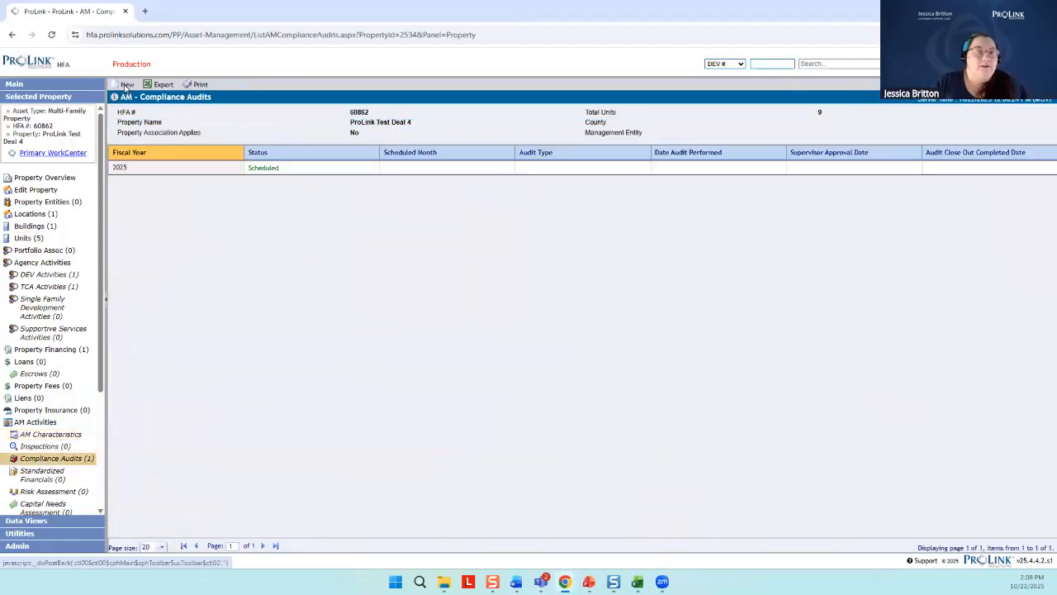
Try creating a compliance audit for ProLink Test Deal 4 with fiscal year 2025, and create it with fiscal year 2024 instead
click(127, 85)
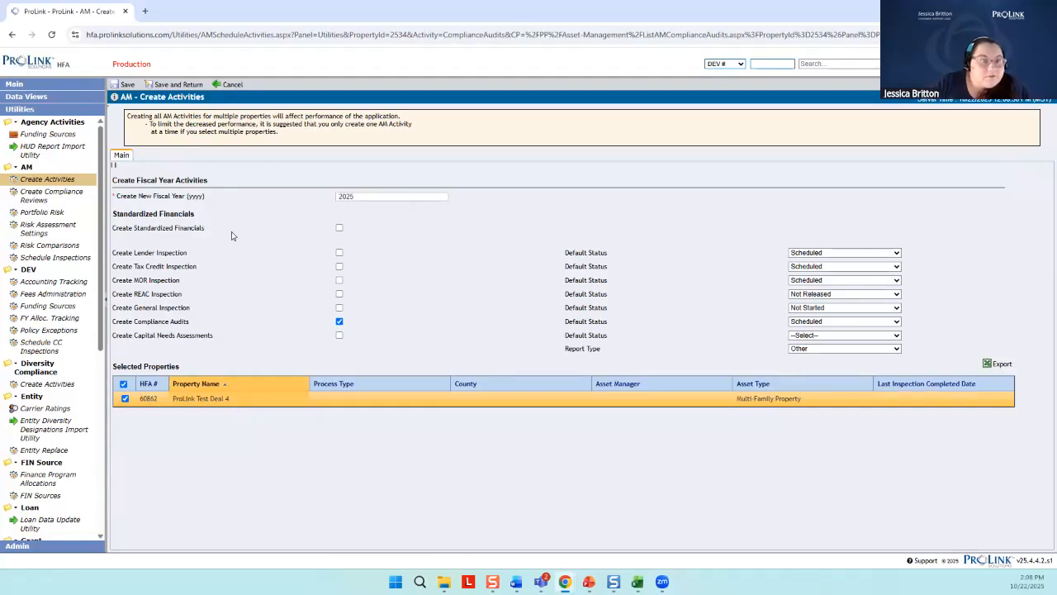
click(125, 84)
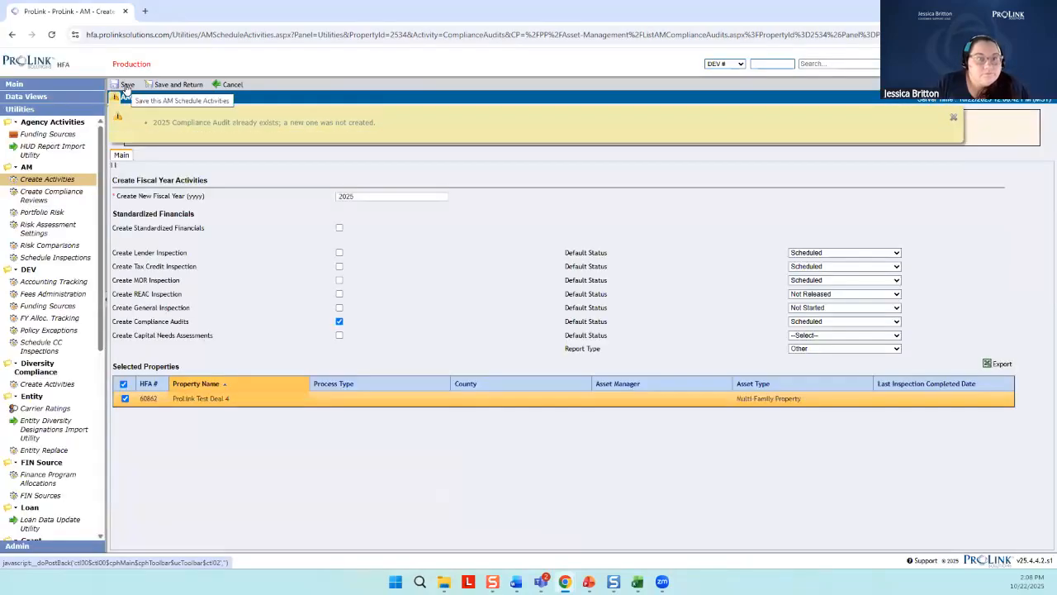
double_click(366, 196)
text(2024)
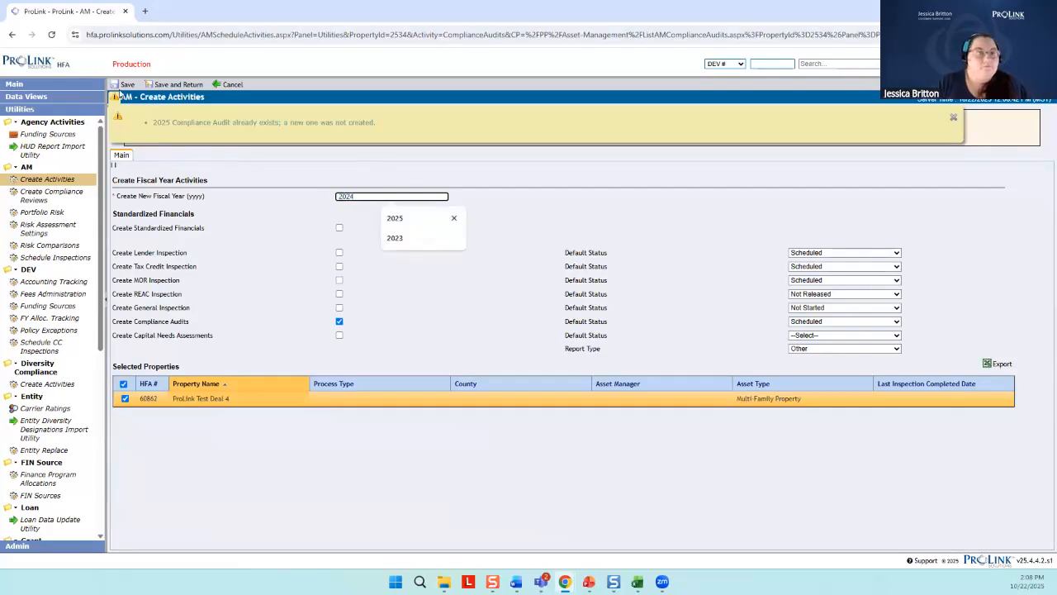
click(127, 86)
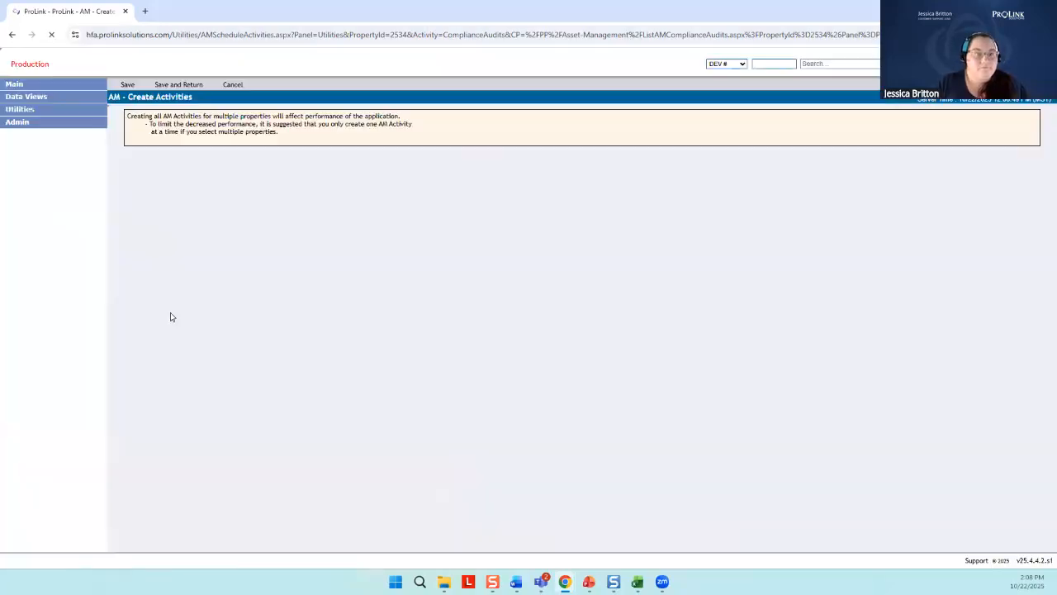
click(49, 83)
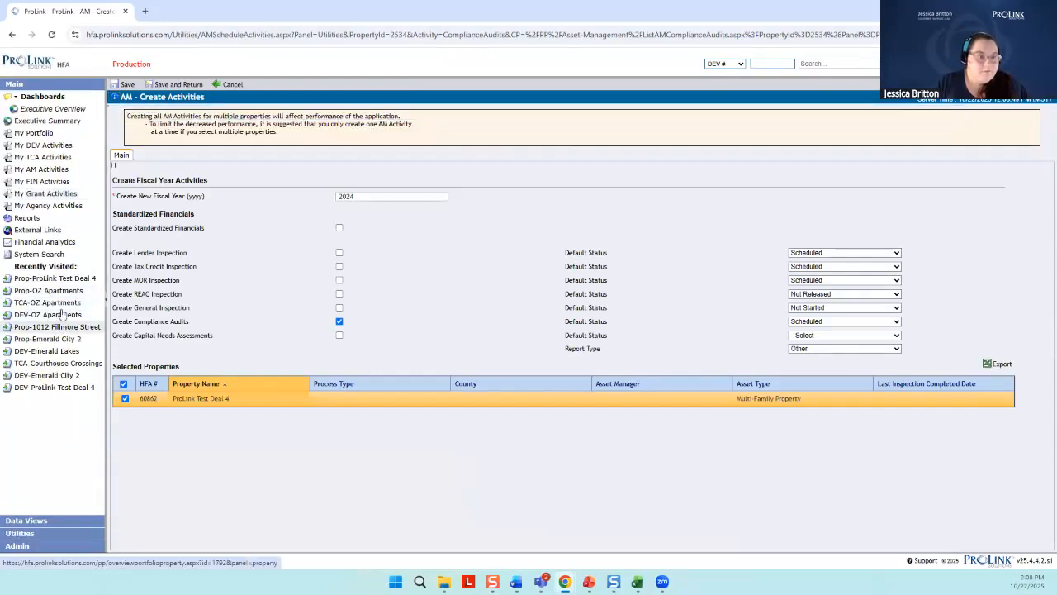
click(54, 294)
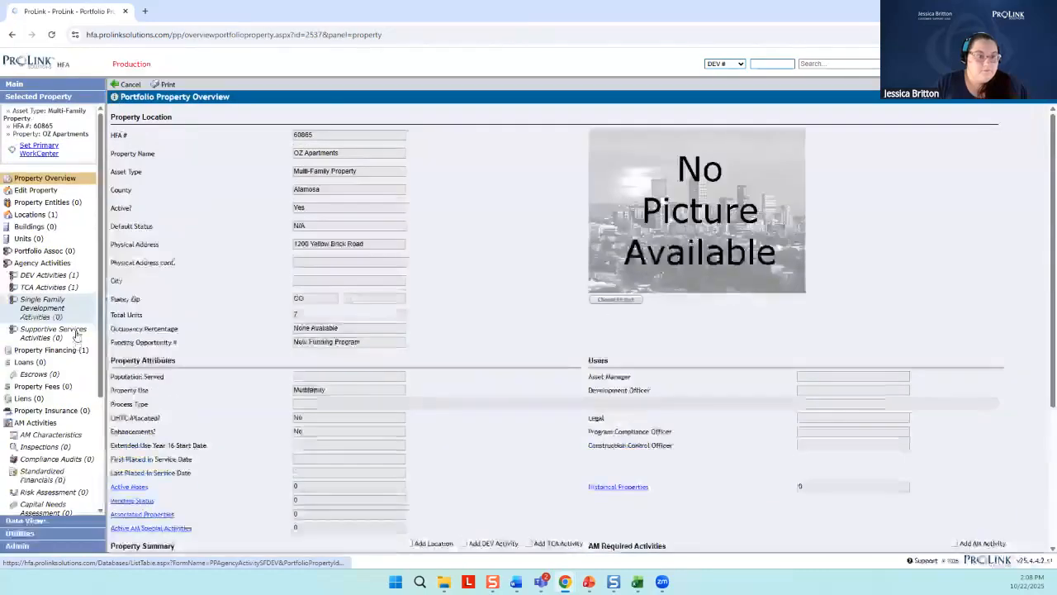
click(73, 438)
click(61, 459)
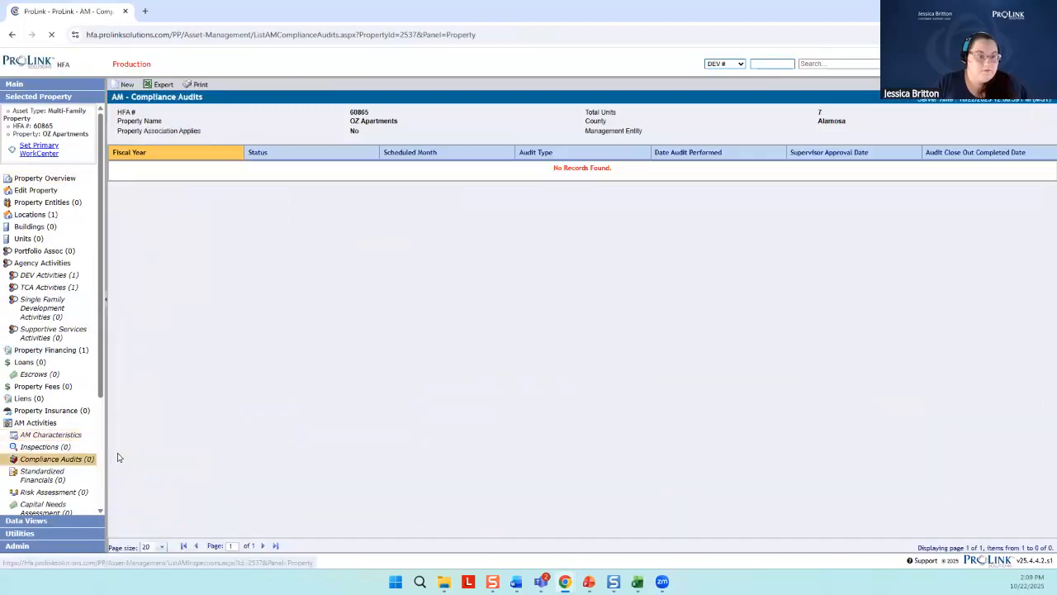
Open the 2024 compliance audit of the recently visited ProLink Test Deal 4 property for editing
click(93, 85)
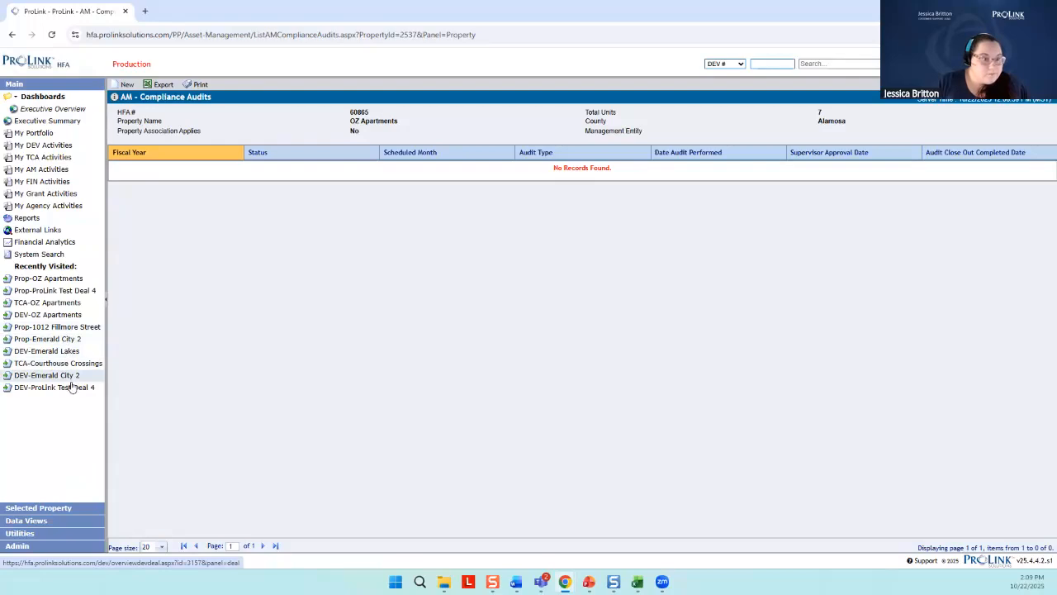
click(47, 289)
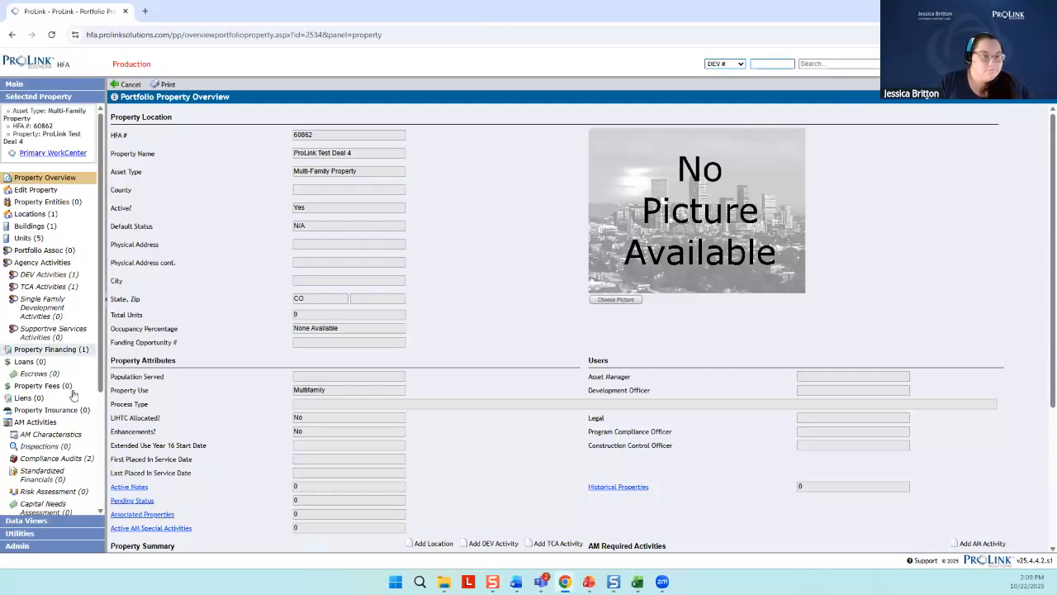
click(69, 437)
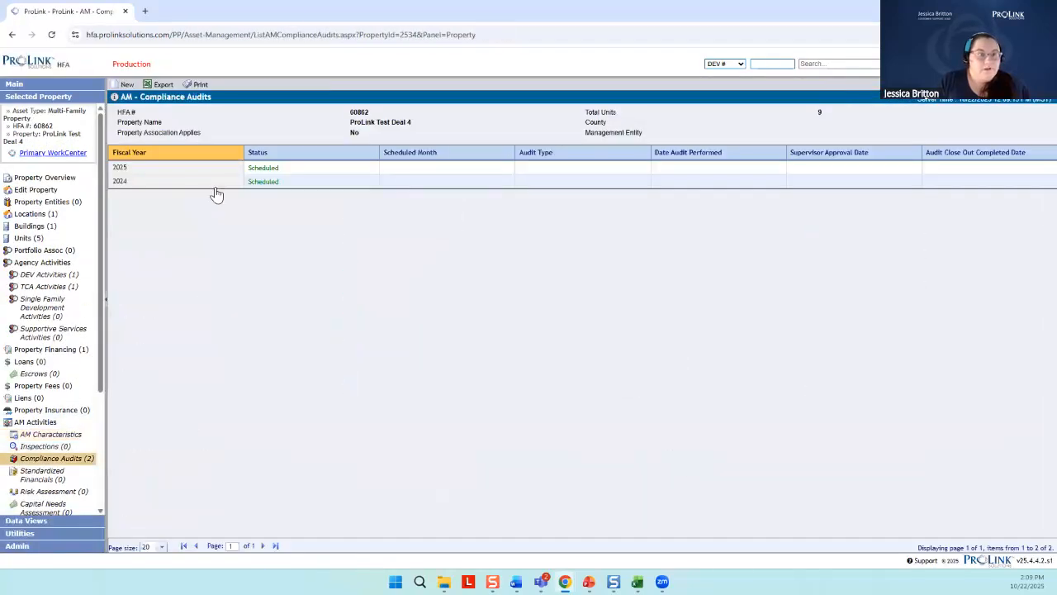
click(276, 183)
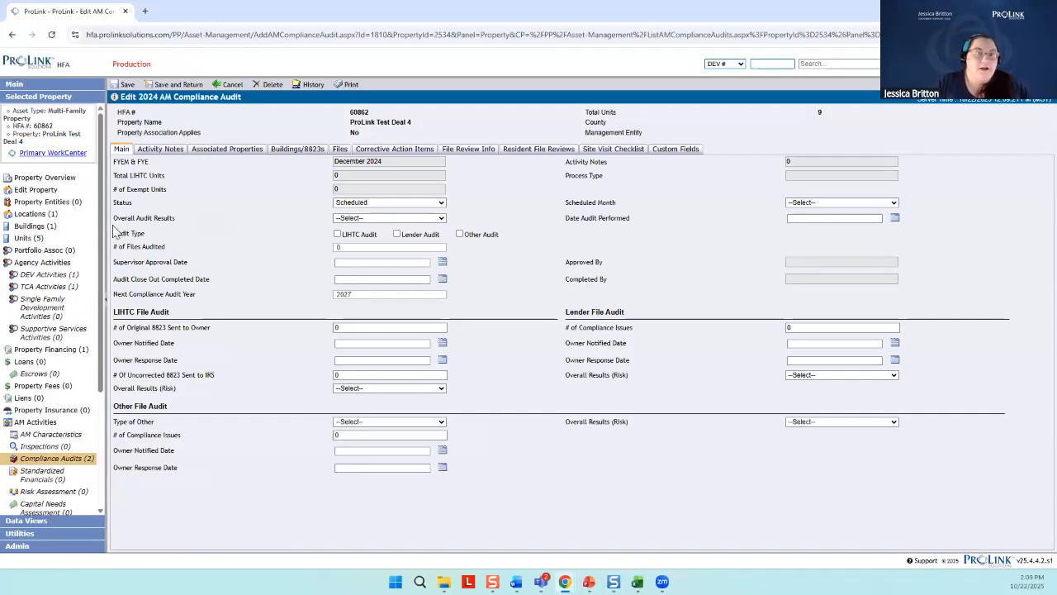
Mark the 2024 compliance audit's audit type as LIHTC Audit
drag(110, 234, 245, 241)
click(311, 245)
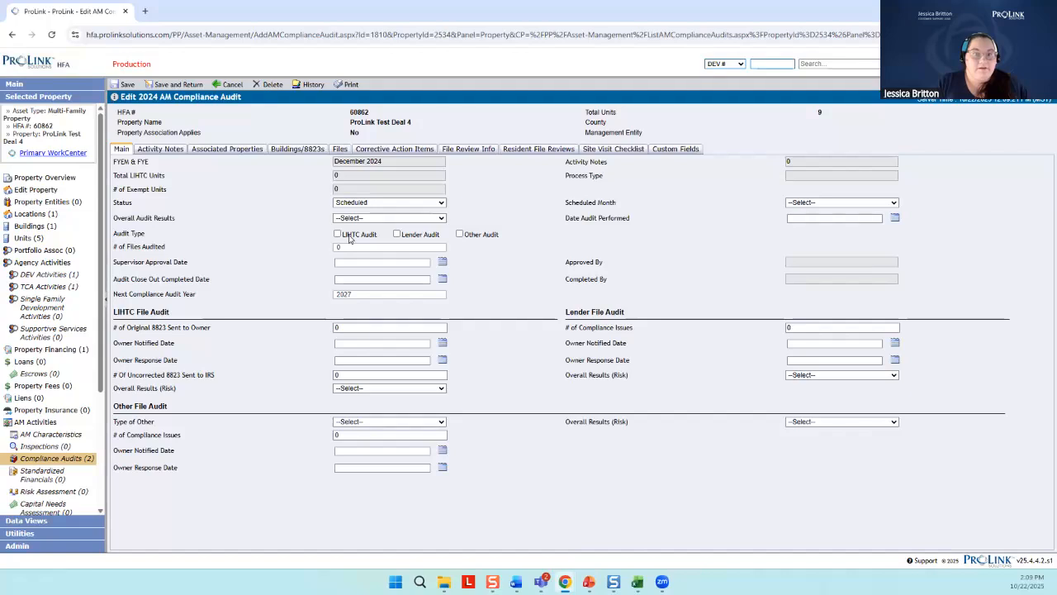
click(337, 234)
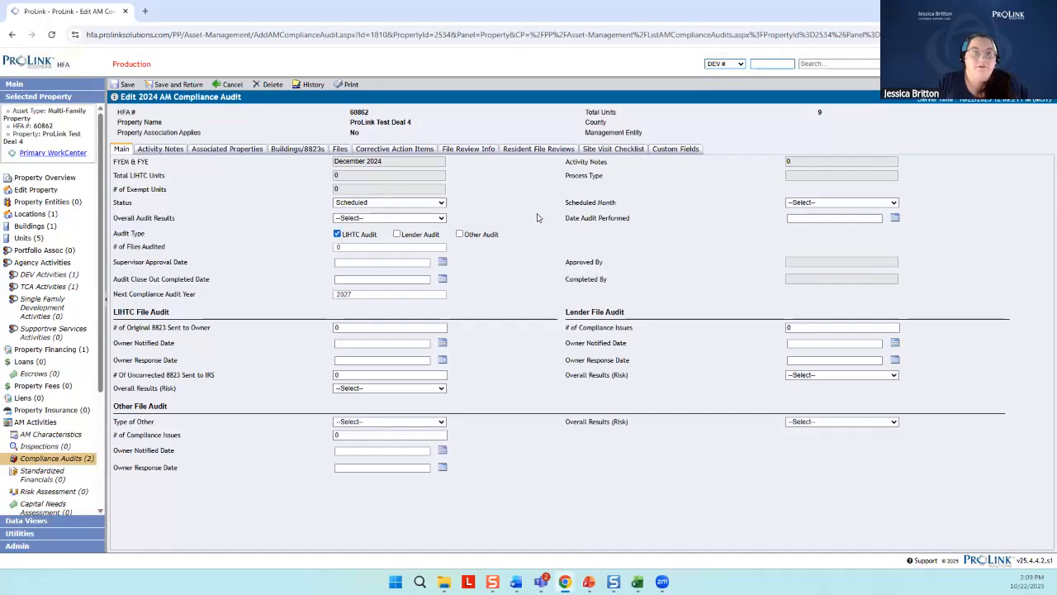
Set the audit's scheduled month to December and open the calendar for Date Audit Performed
click(841, 203)
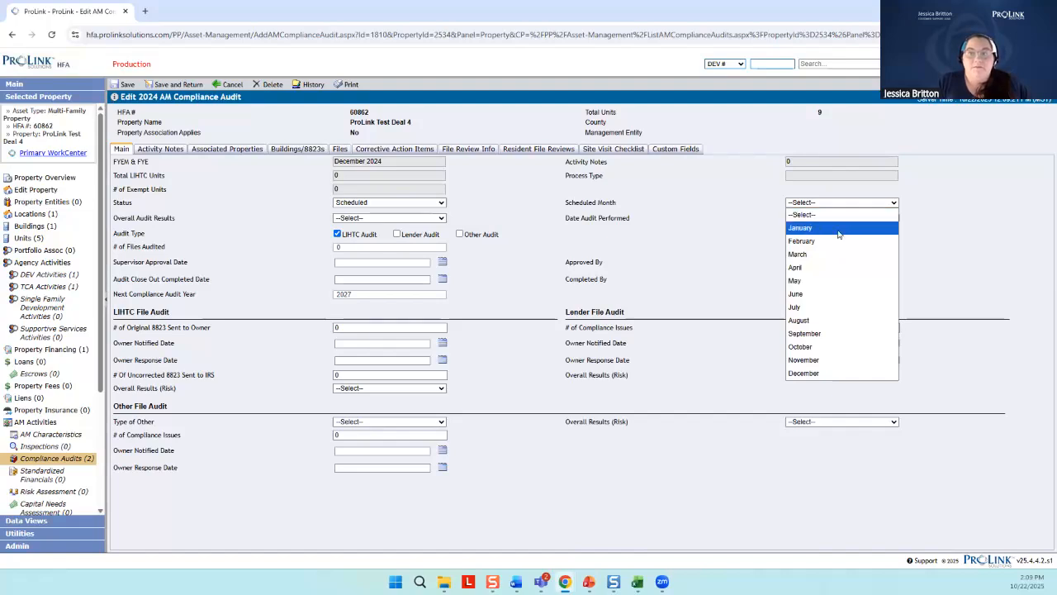
click(838, 233)
click(842, 202)
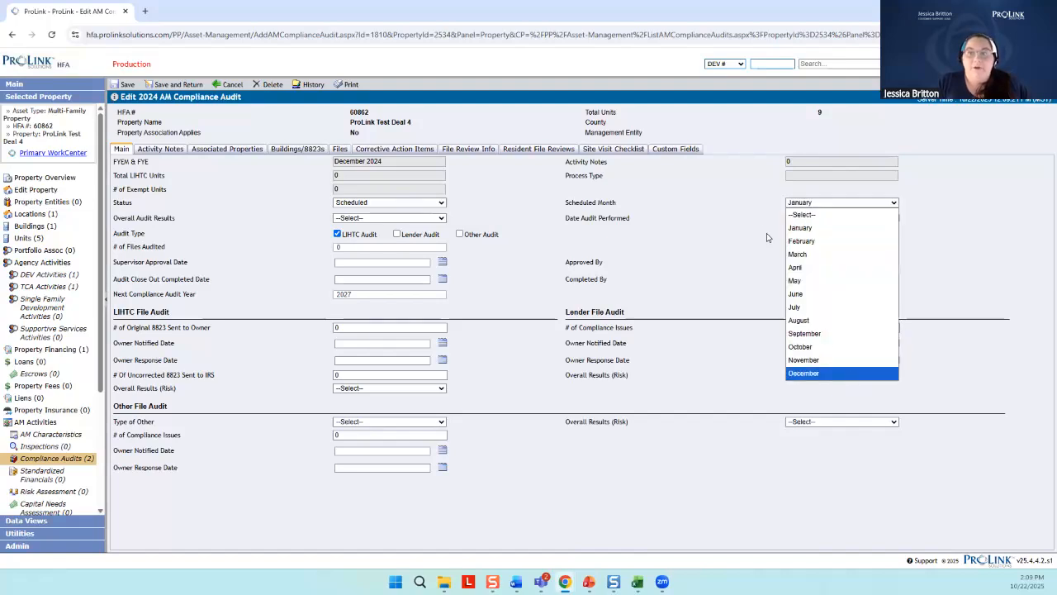
click(855, 376)
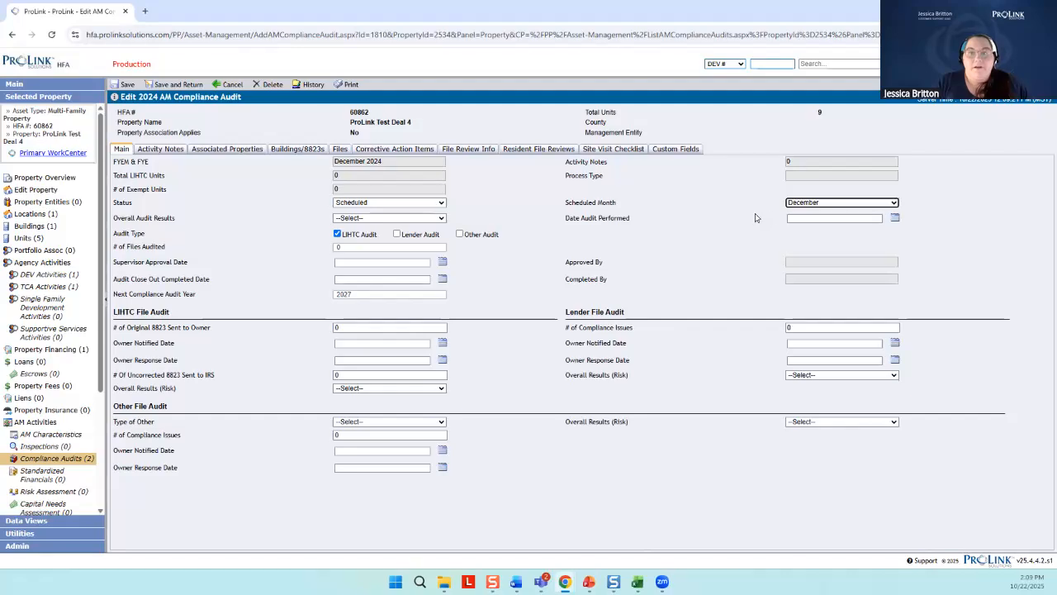
click(895, 219)
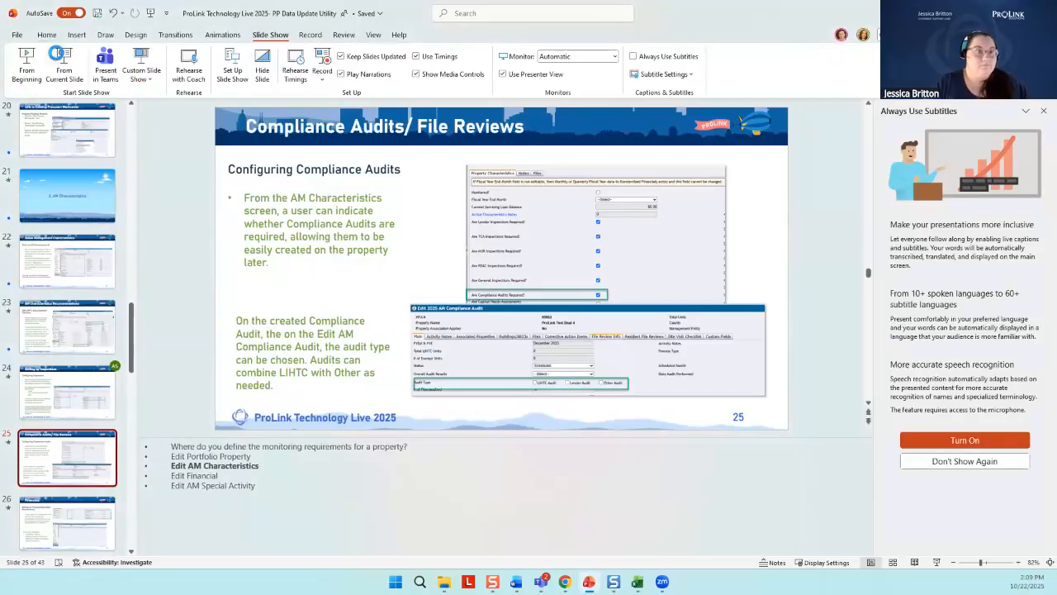
Switch to PowerPoint, resume the slide show at Compliance Audits/ File Reviews, and advance to the Financials slide
click(59, 56)
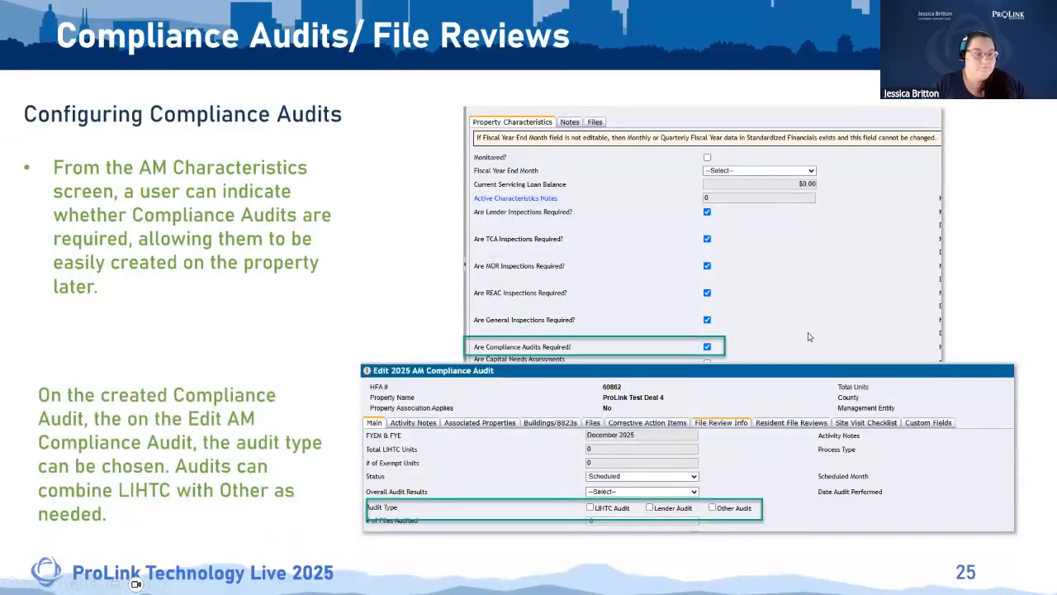
click(809, 336)
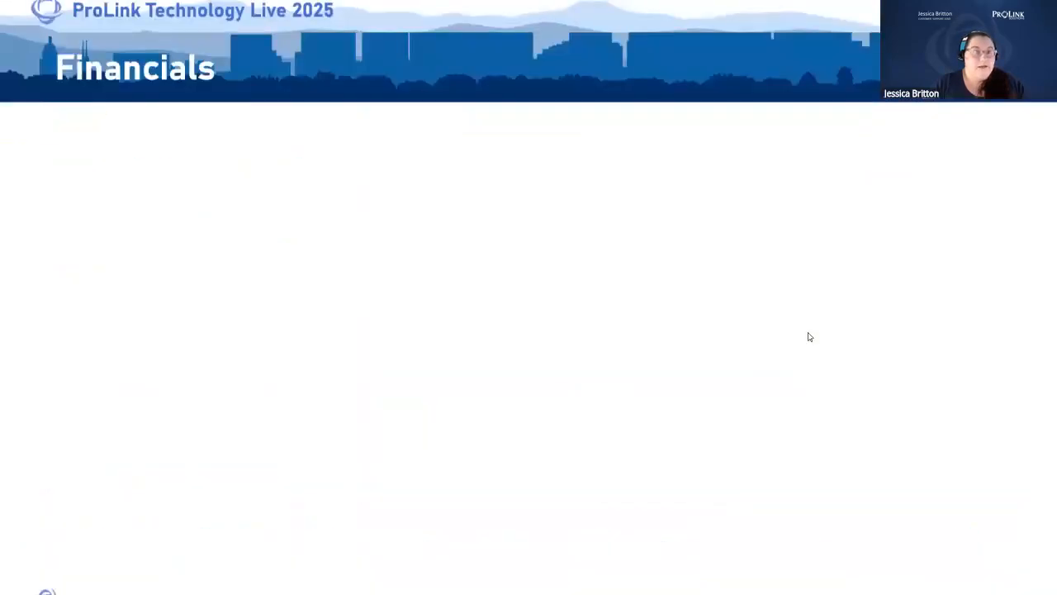
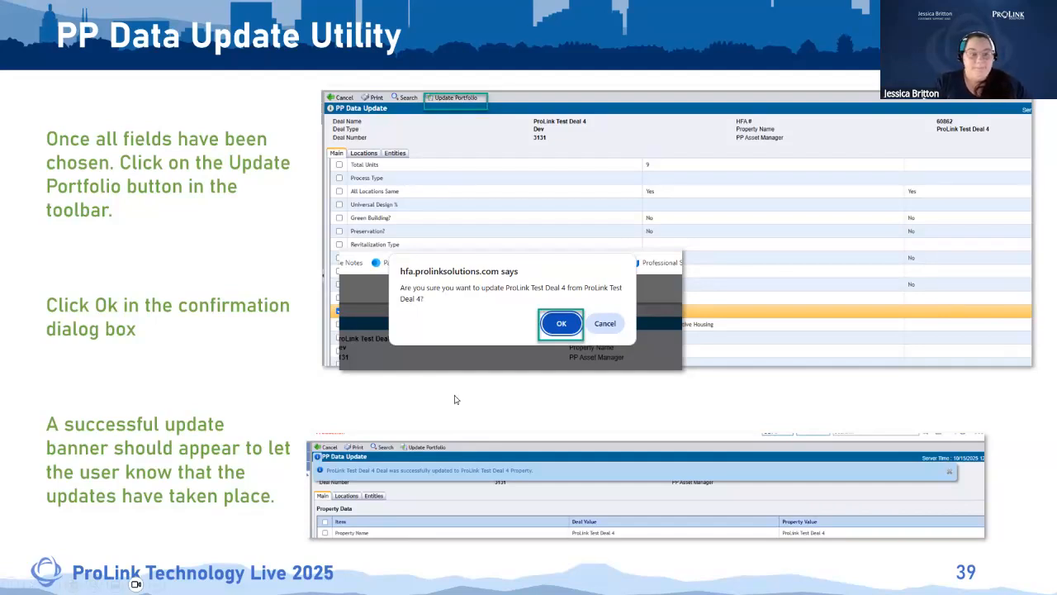
End the slide show at the PP Data Update Utility Demo slide and switch to the ProLink Edit Portfolio Property window in Chrome
click(502, 400)
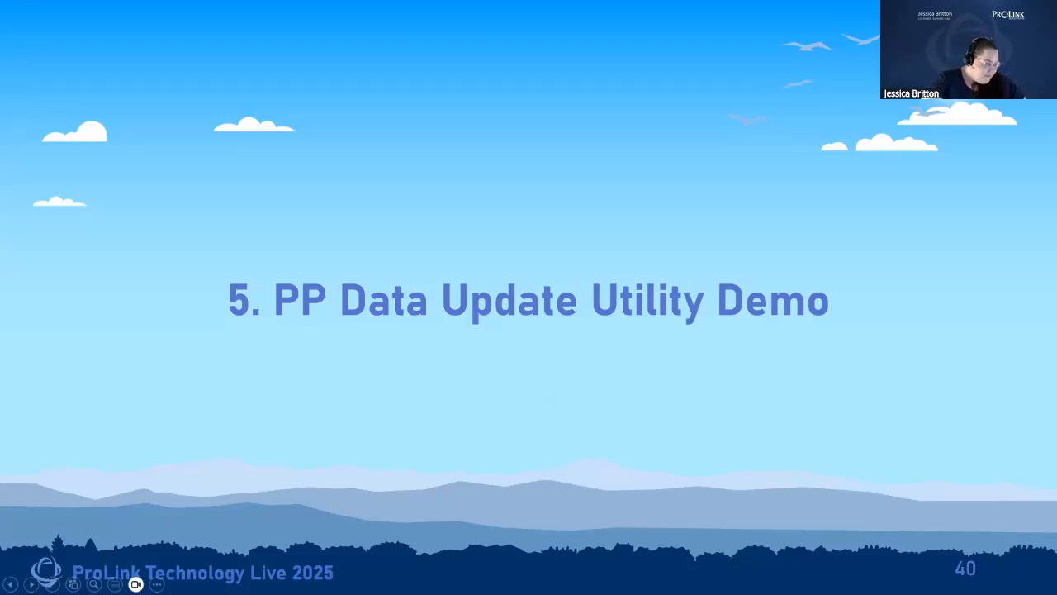
key(Escape)
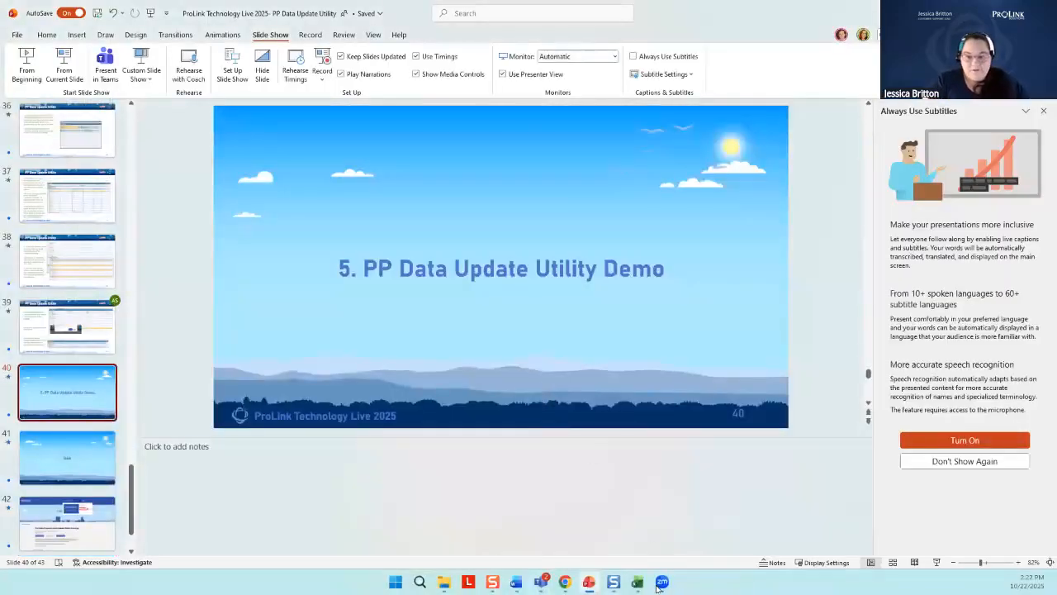
mouse_move(567, 584)
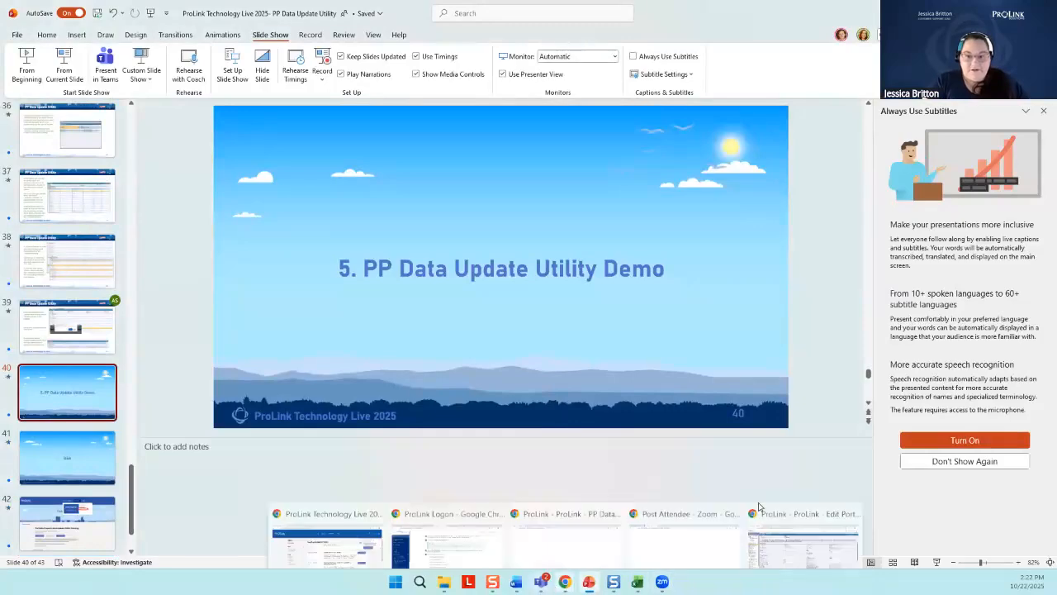
click(567, 529)
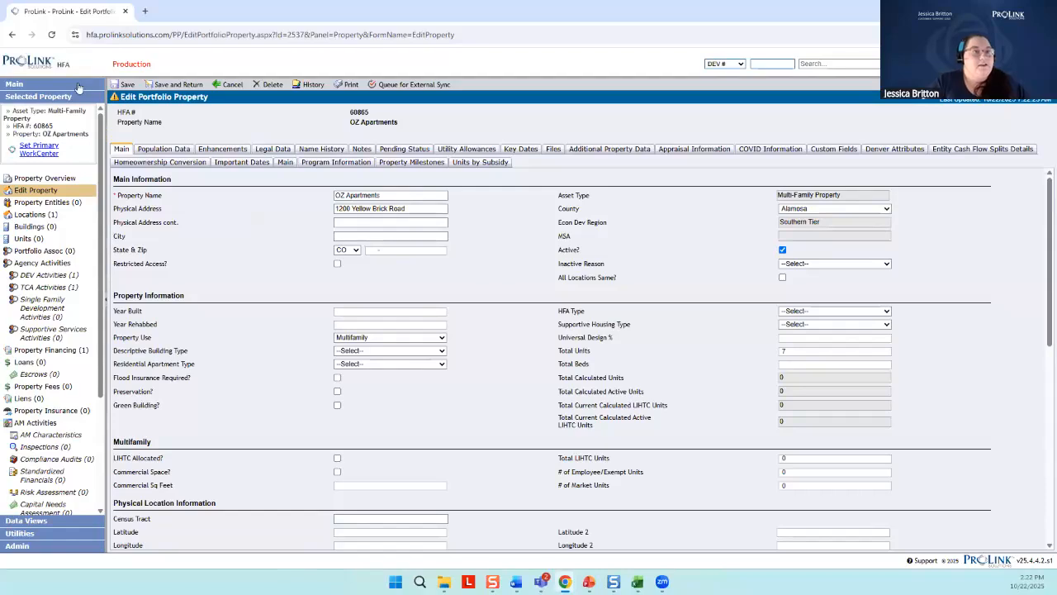
Open the Data Update utility for portfolio properties
click(36, 535)
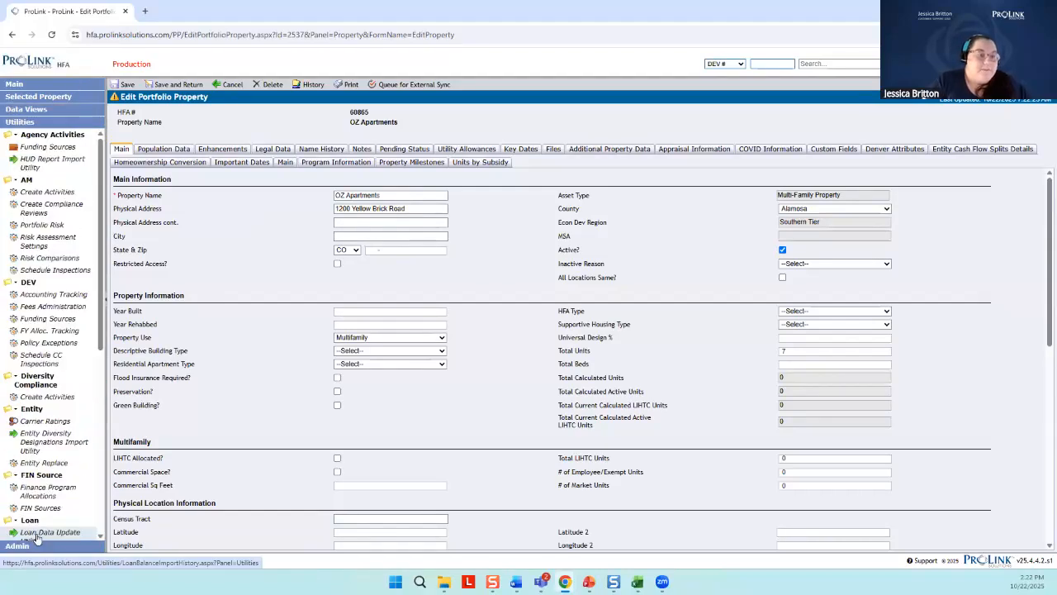
scroll(75, 347, down, 2)
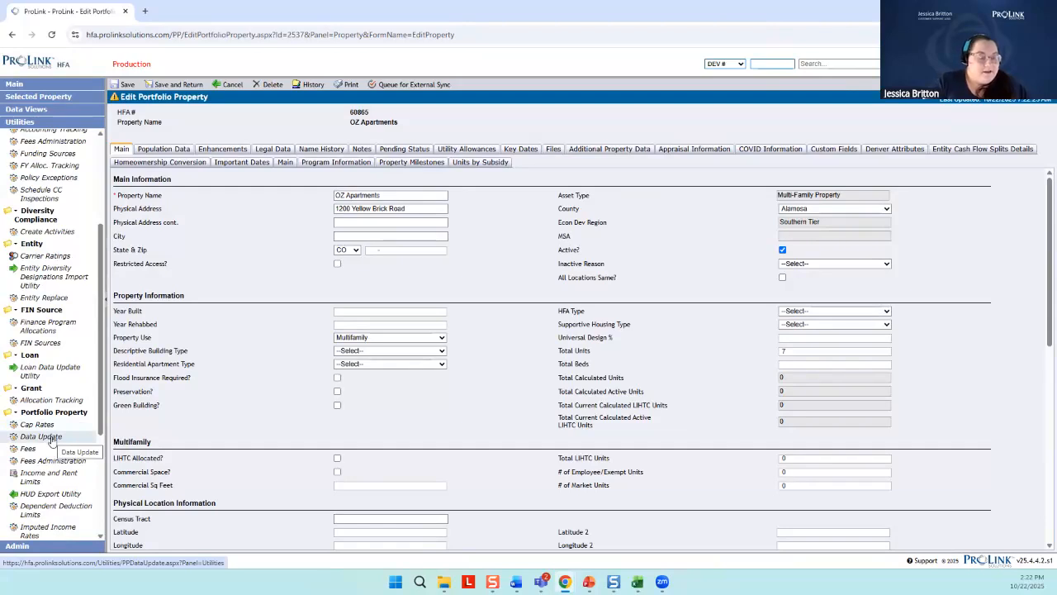
right_click(48, 438)
click(37, 442)
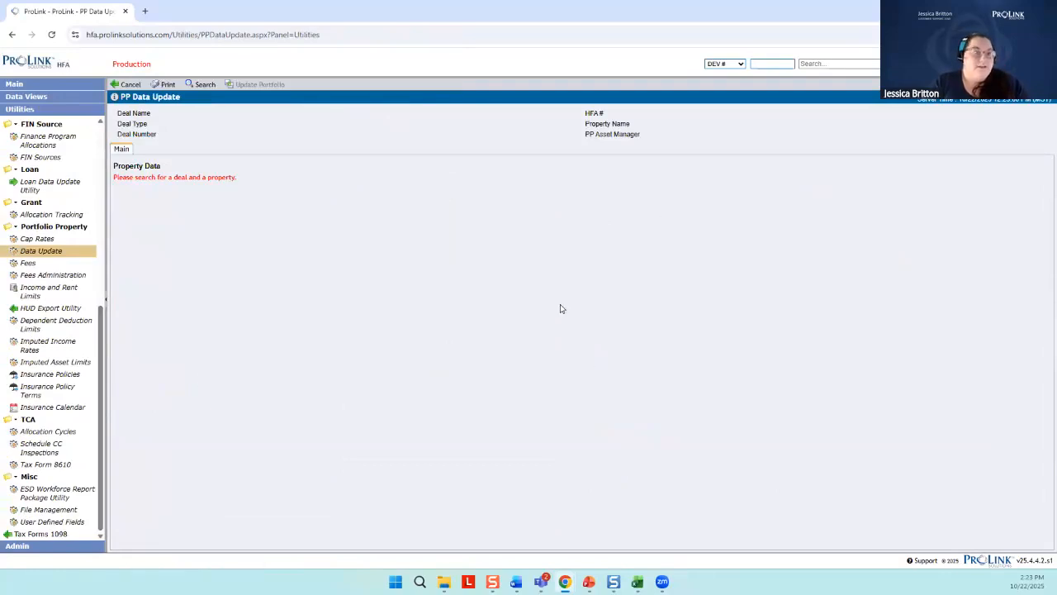
Search the deals for "Oz" and load the OZ Apartments DEV deal with its associated OZ Apartments property
click(199, 86)
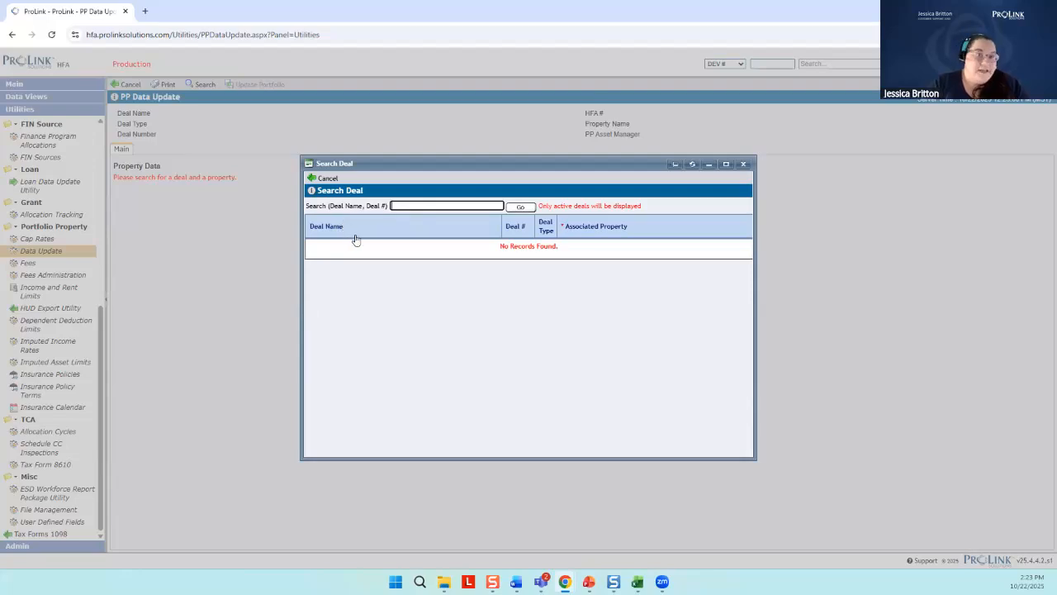
click(411, 206)
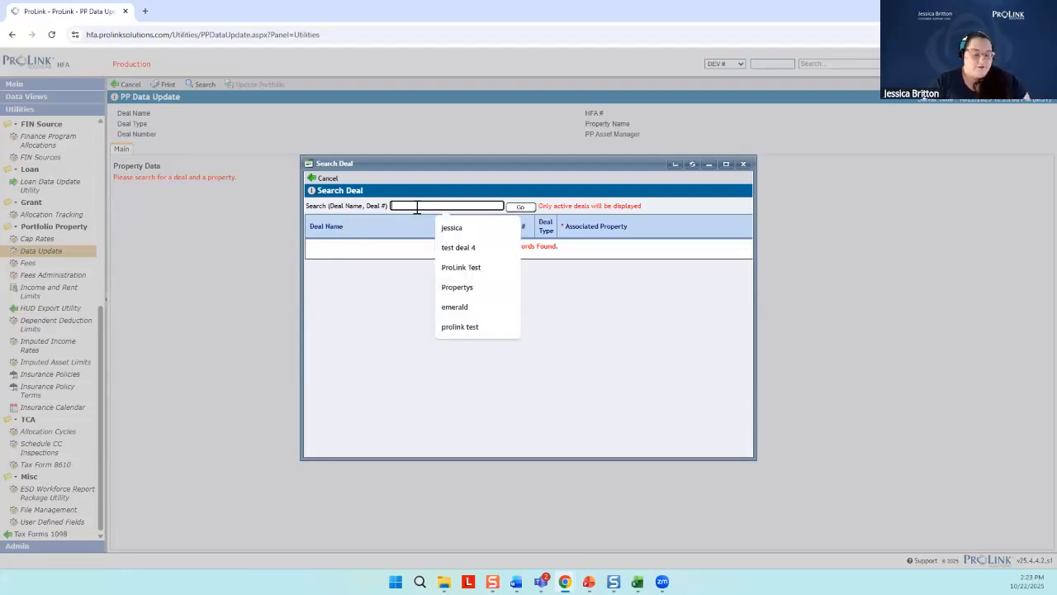
text(Oz)
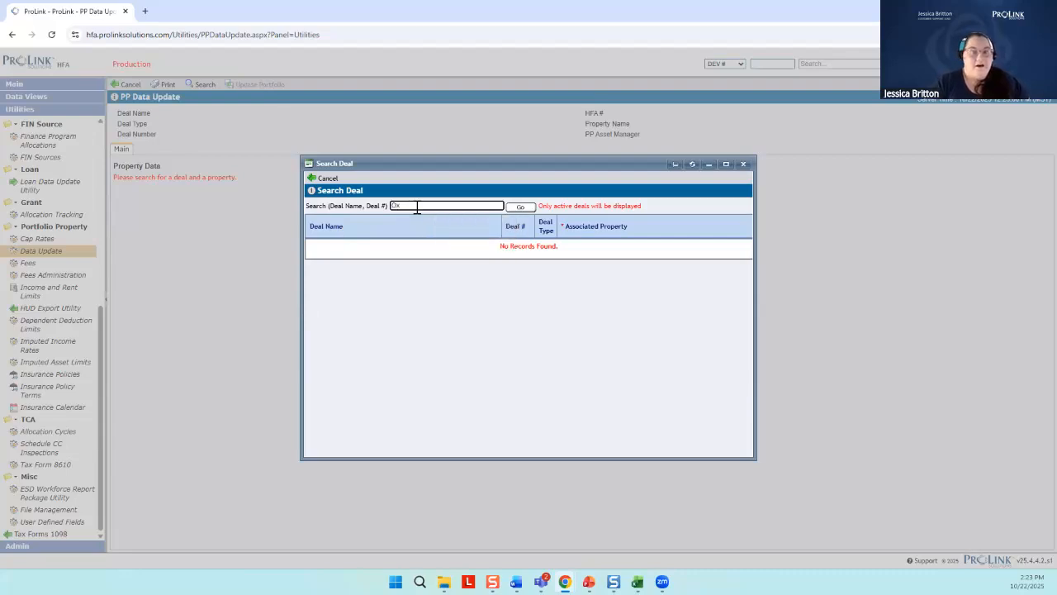
click(520, 208)
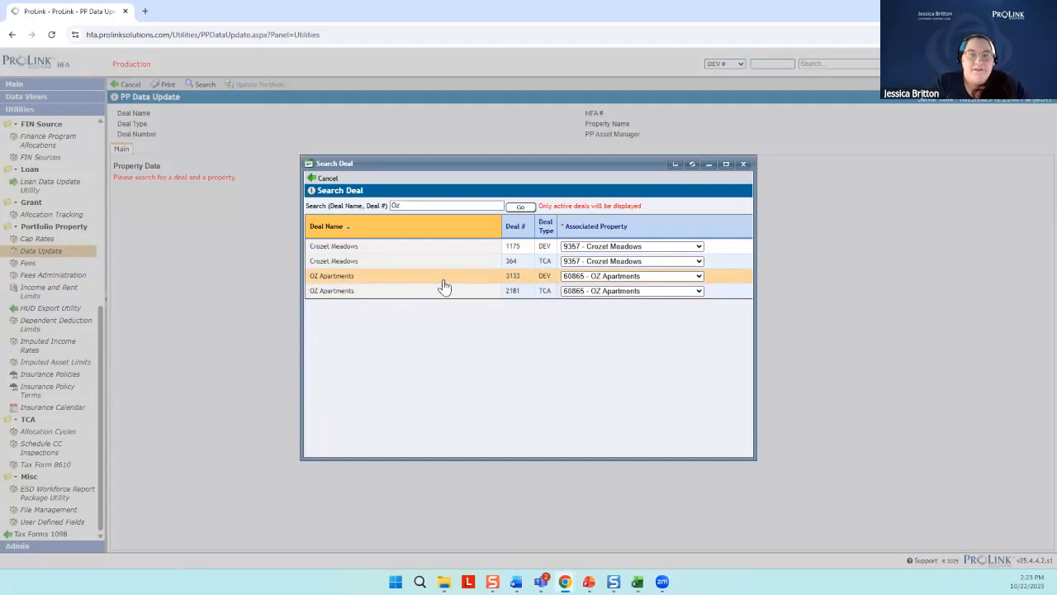
click(512, 281)
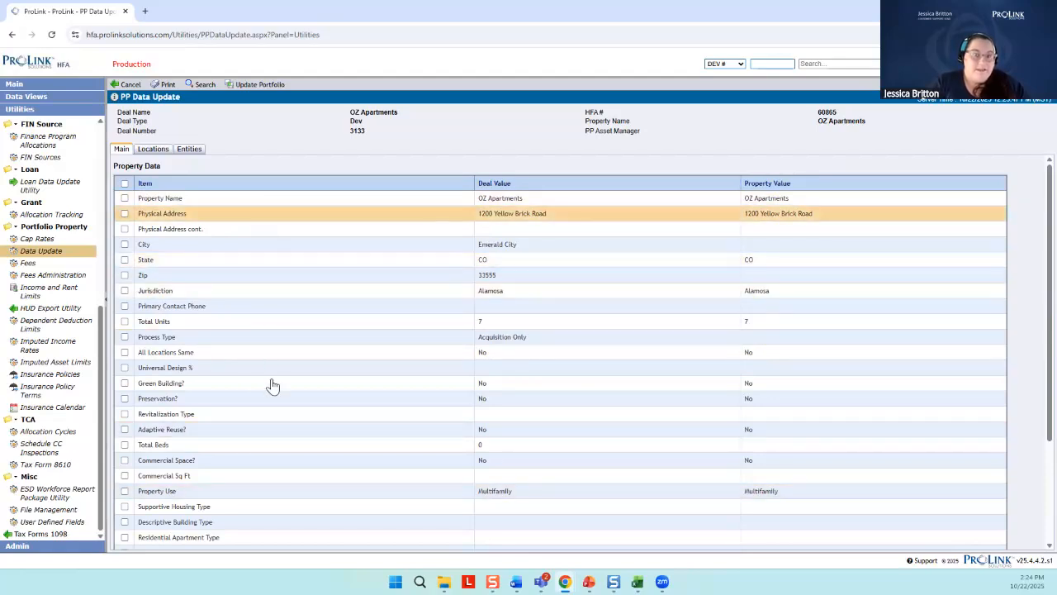
click(216, 371)
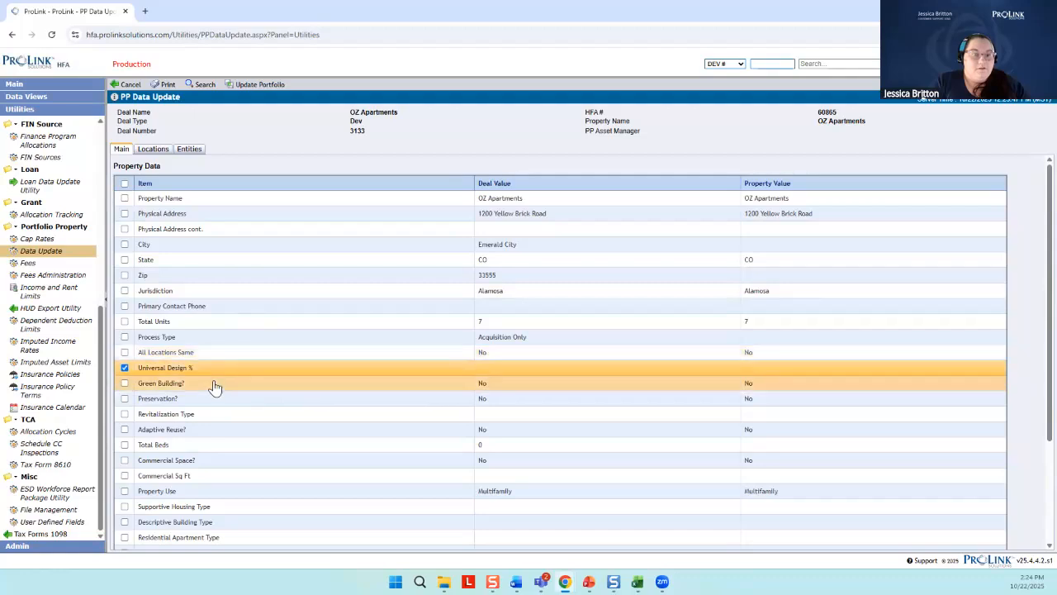
click(125, 184)
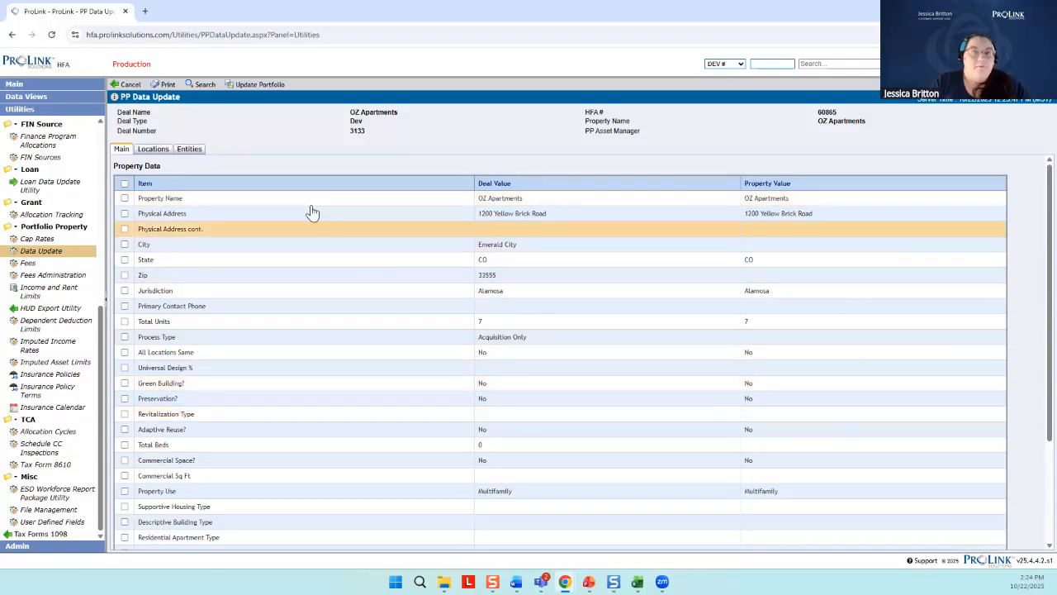
scroll(540, 322, down, 3)
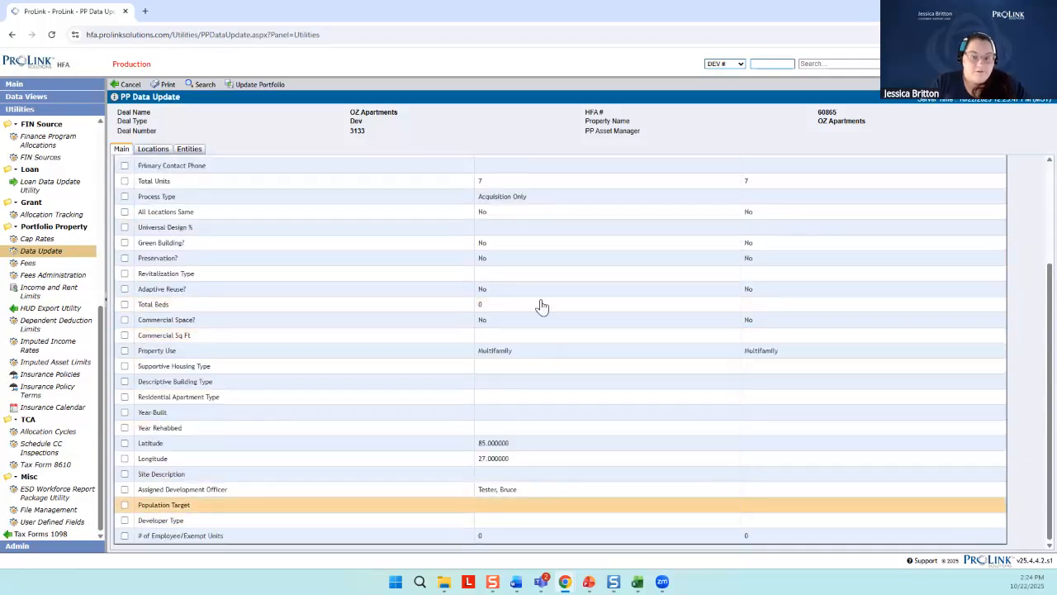
scroll(571, 488, up, 3)
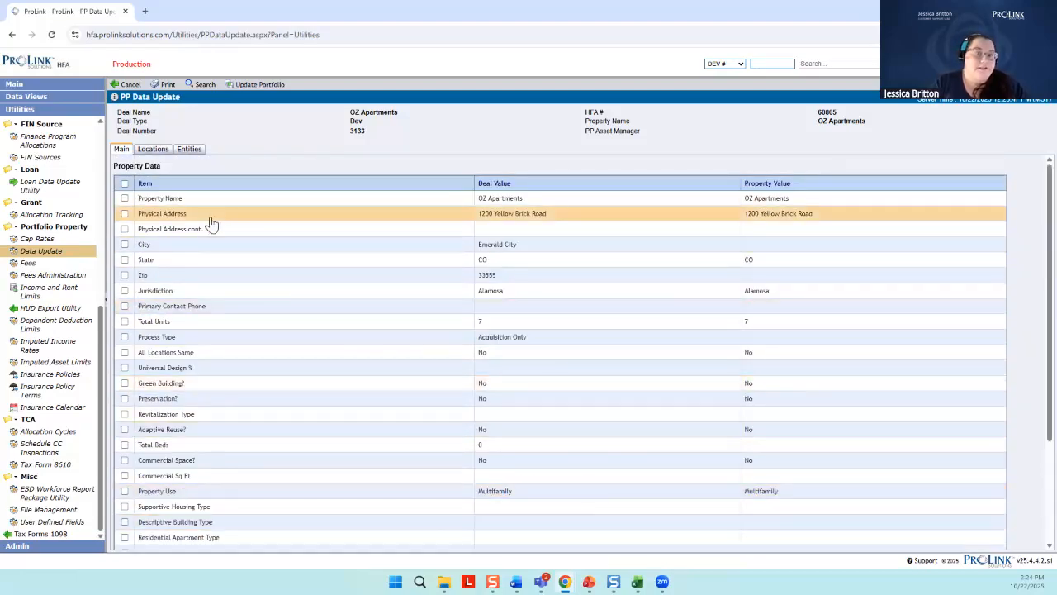
click(124, 245)
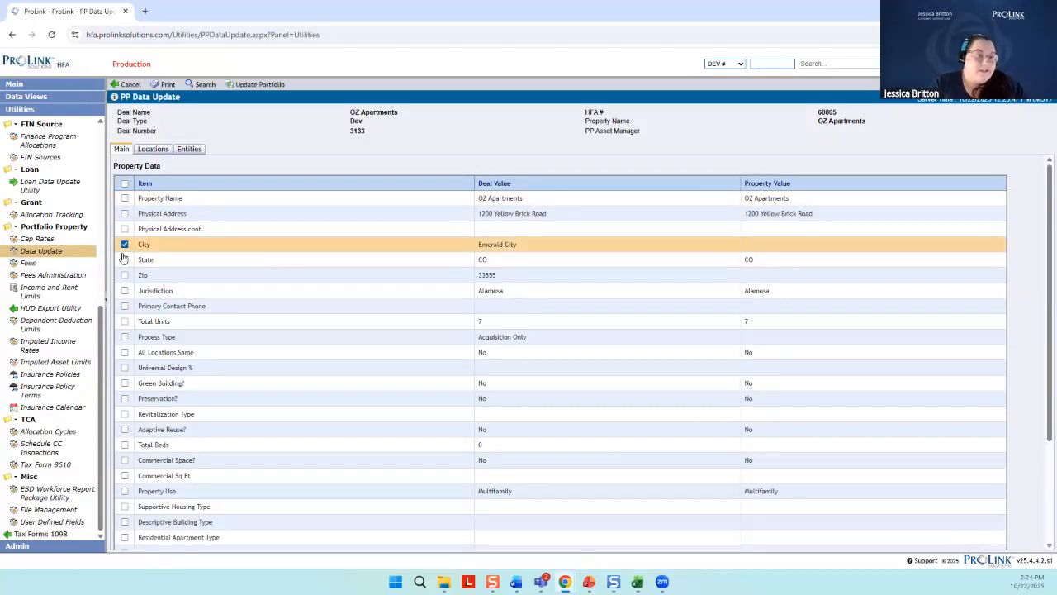
click(124, 261)
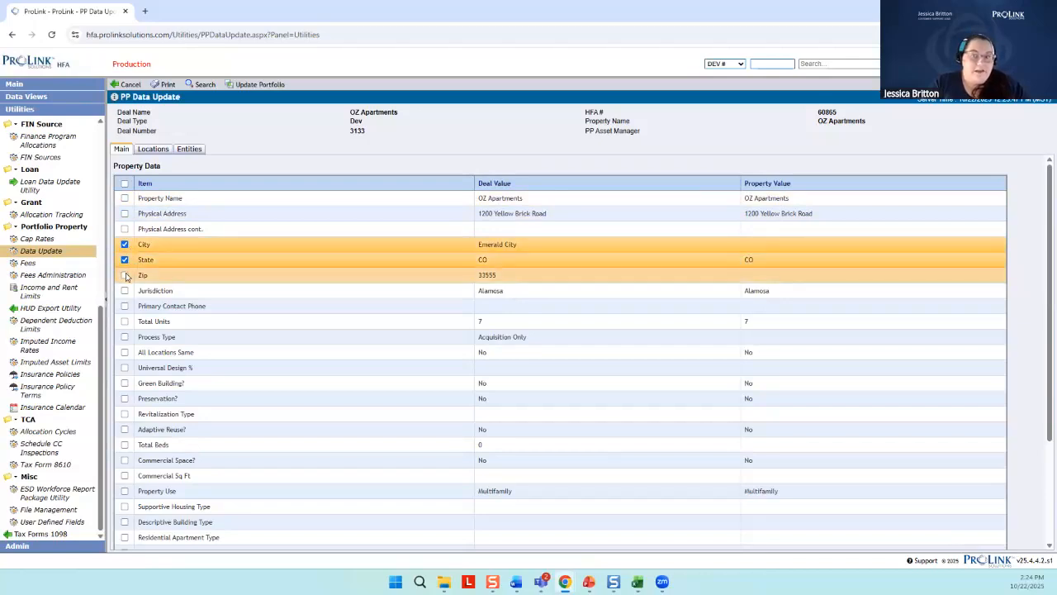
click(124, 275)
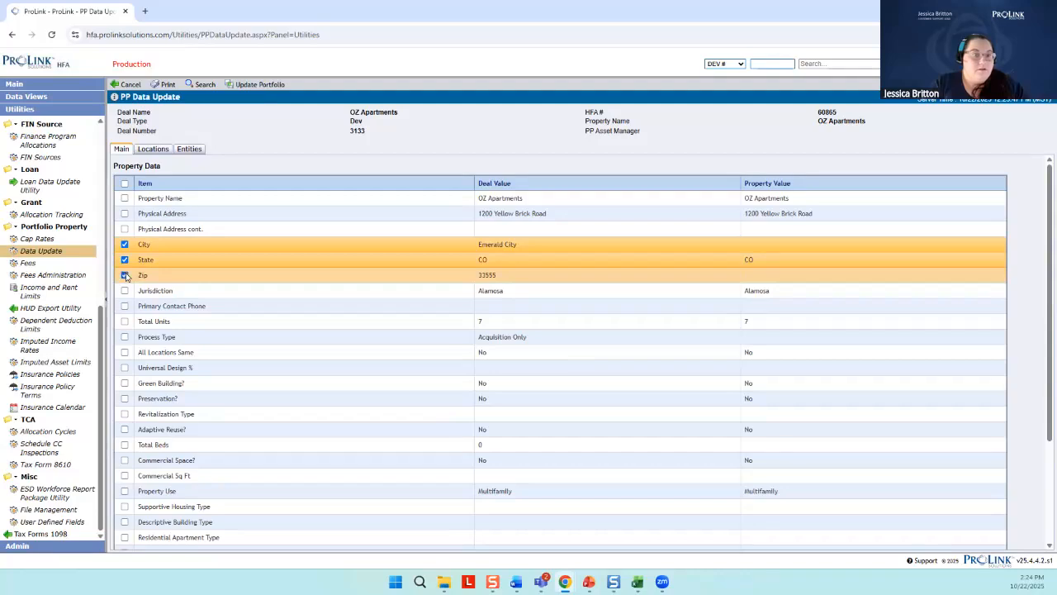
click(125, 184)
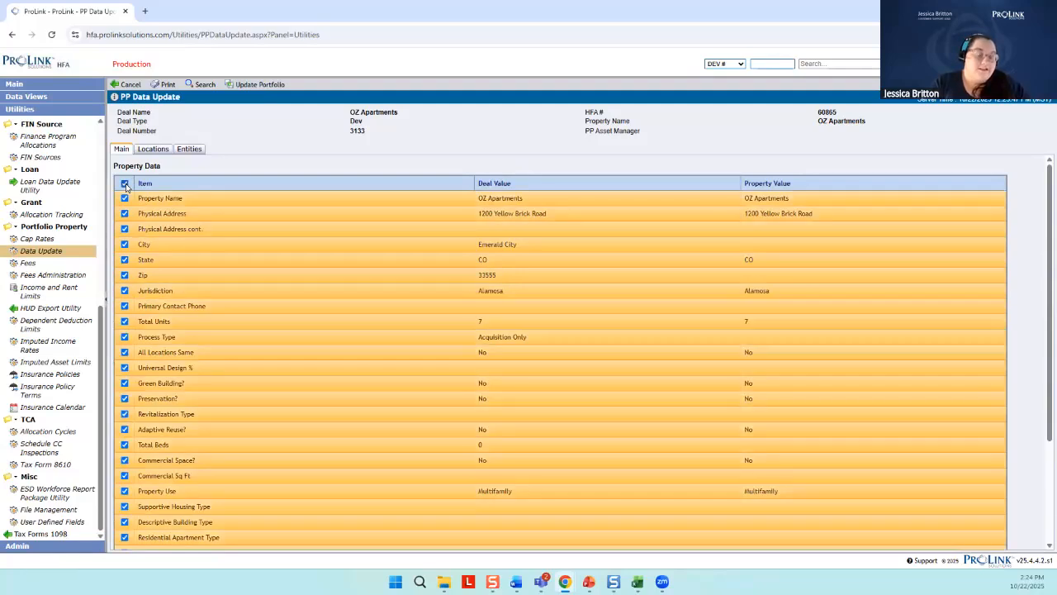
click(124, 184)
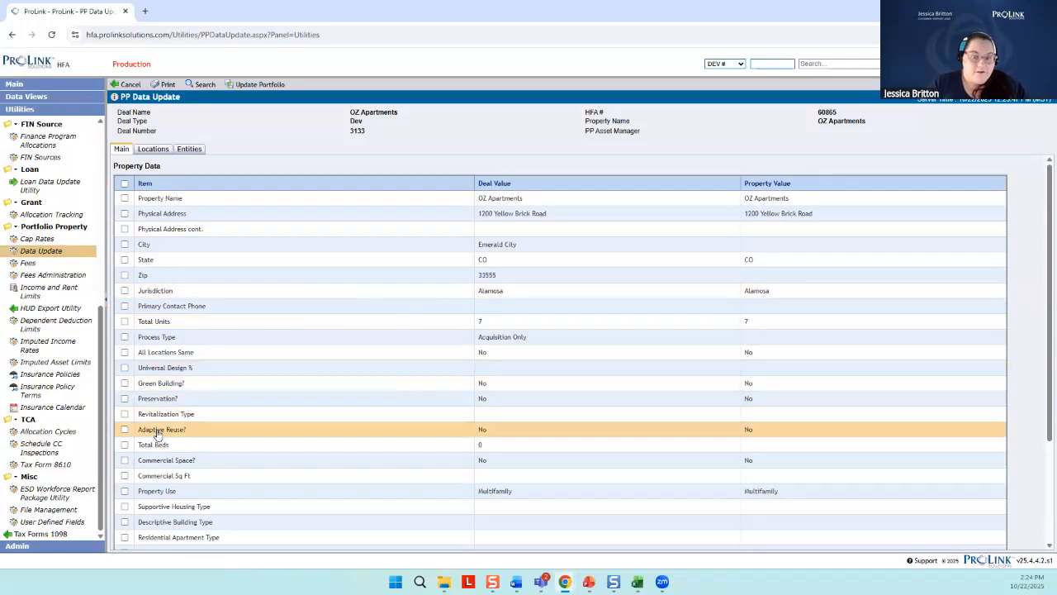
Select the Latitude and Longitude items in the main property data for updating
scroll(154, 450, down, 3)
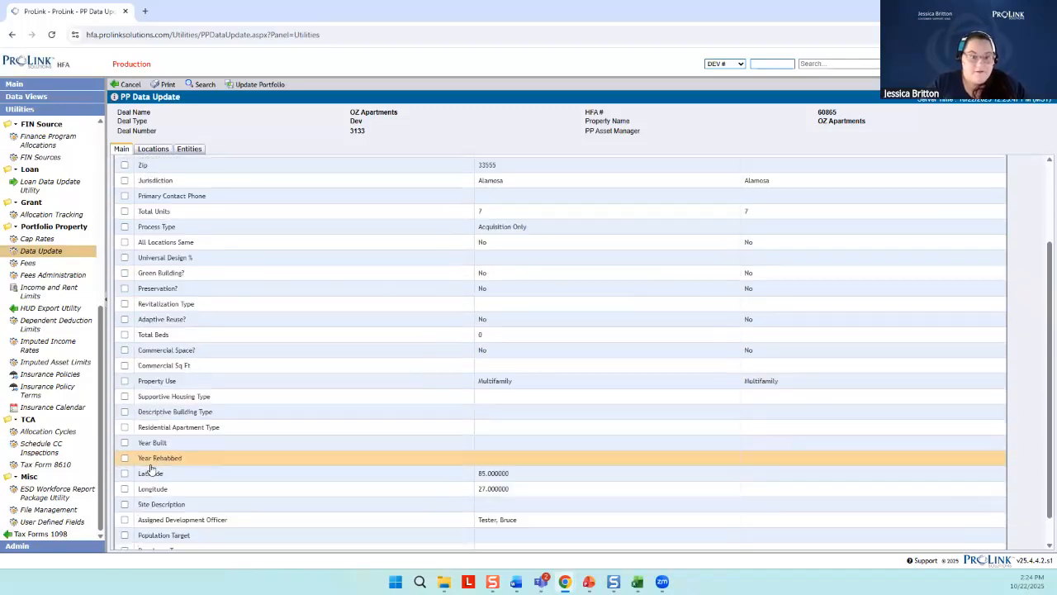
click(124, 474)
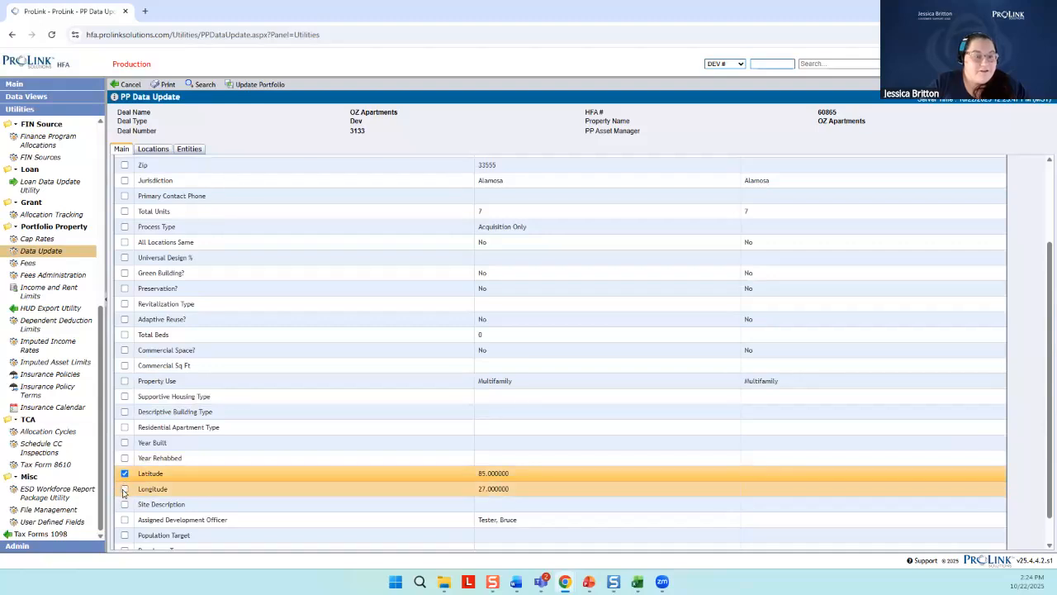
click(125, 490)
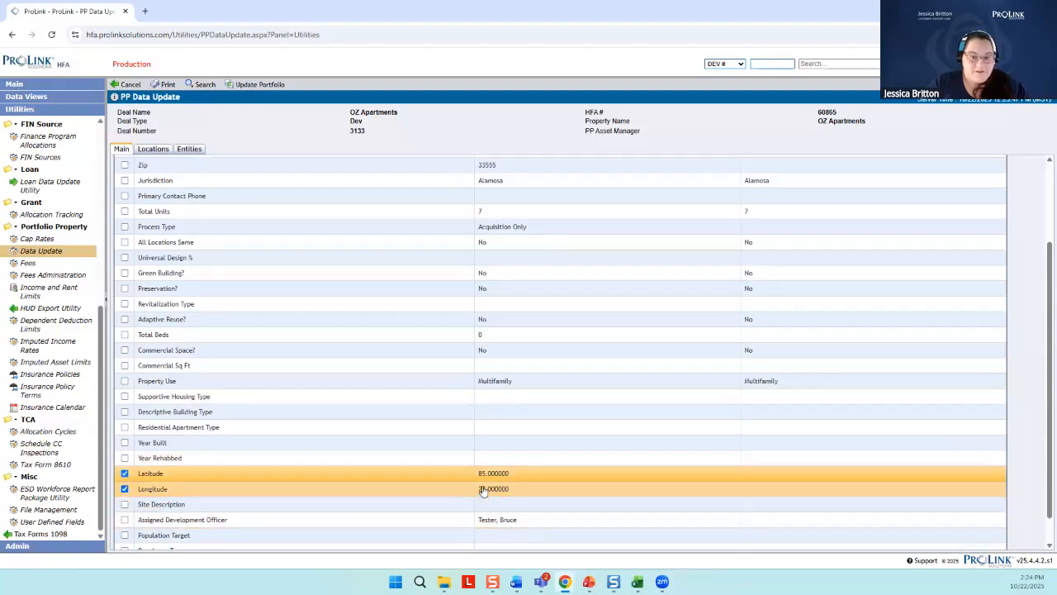
scroll(533, 339, up, 3)
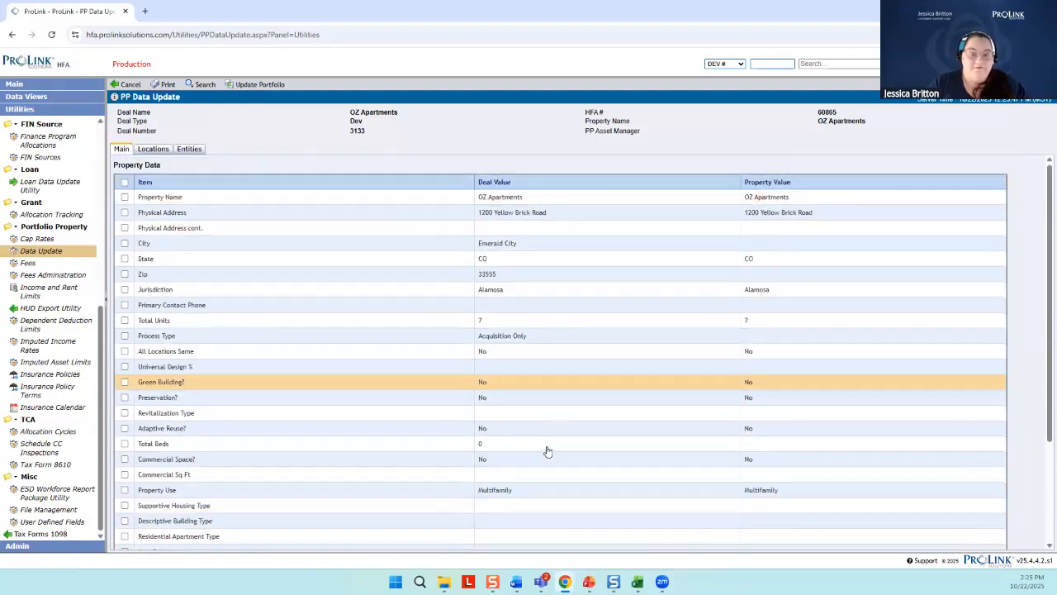
scroll(545, 449, down, 3)
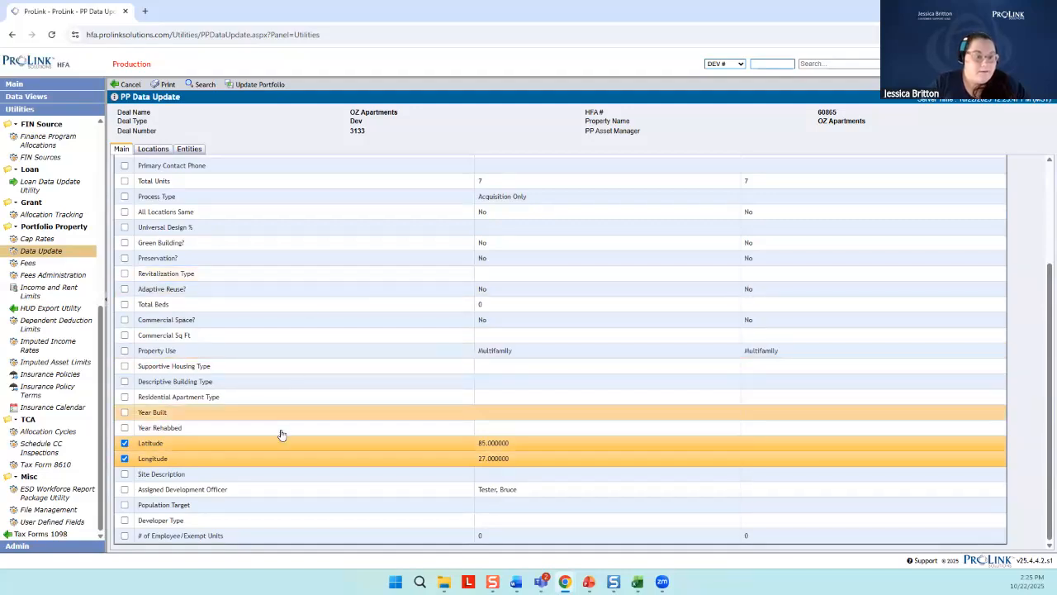
In the location data, select Cooking Type, Heating Type, Hot Water Type and Air Conditioning Type for updating
click(152, 150)
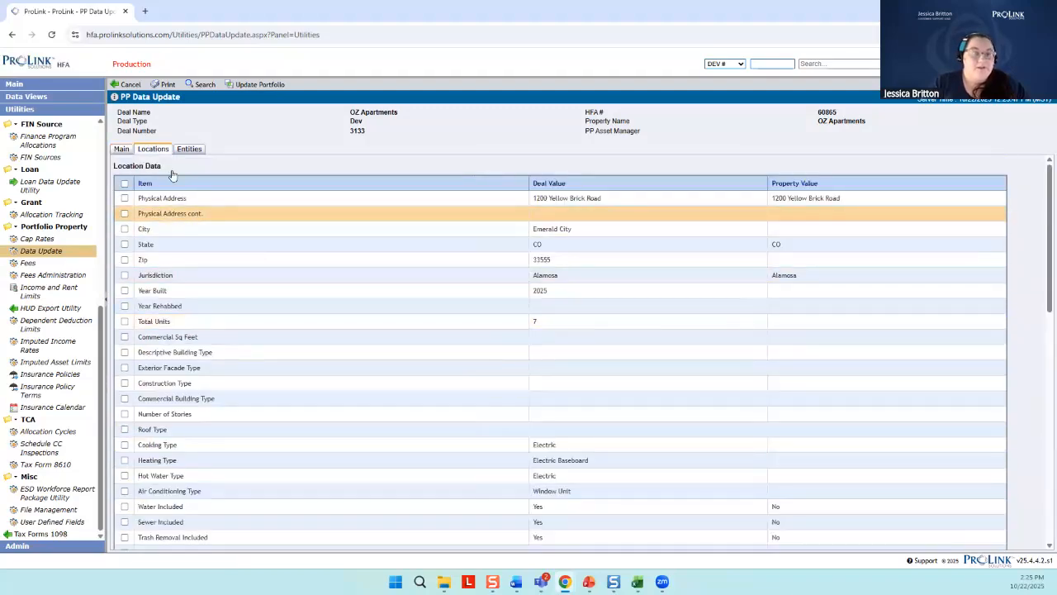
click(122, 149)
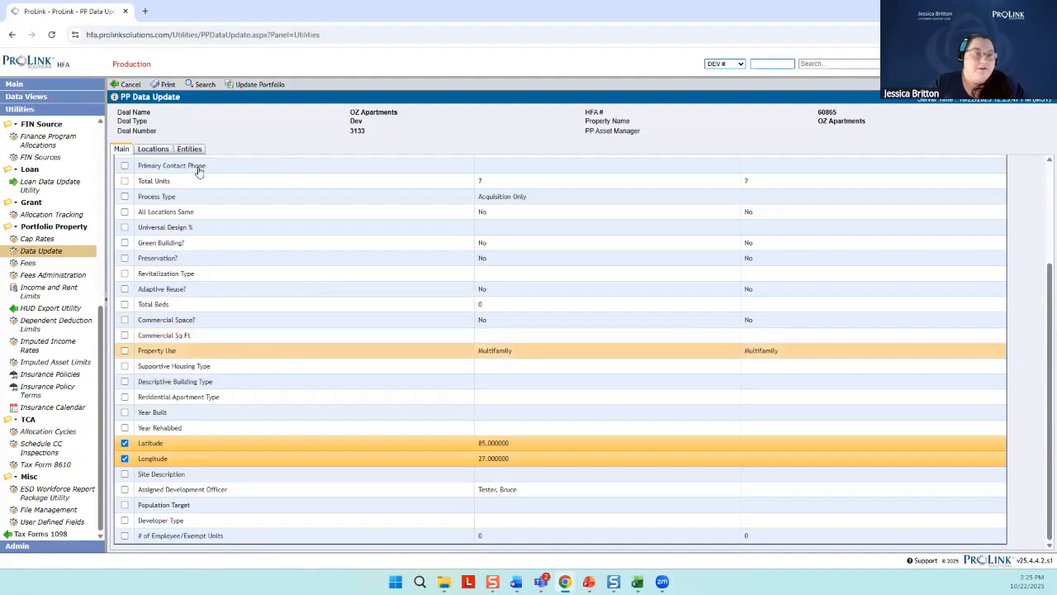
click(152, 150)
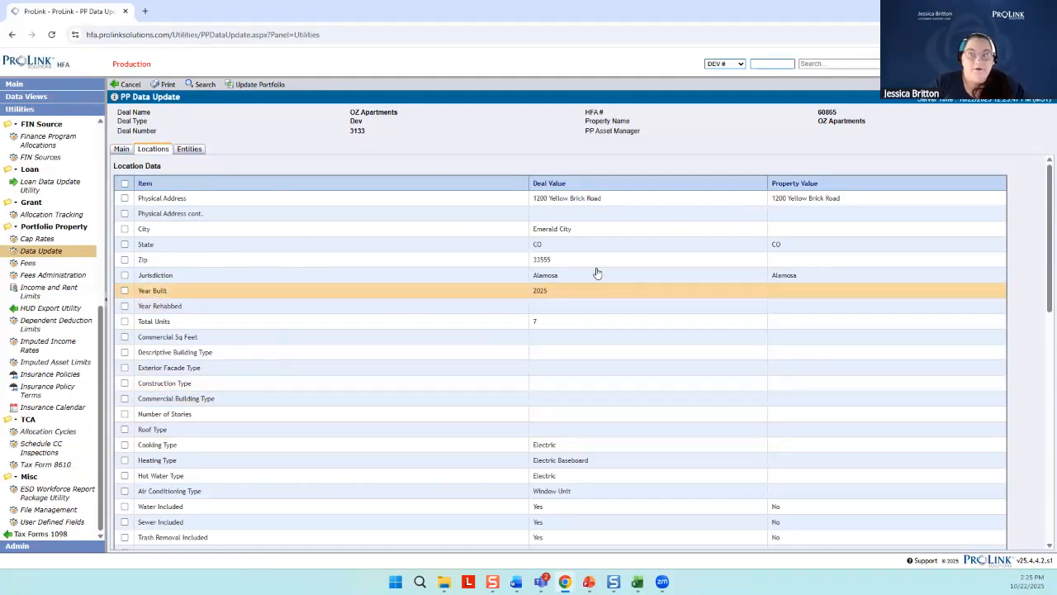
scroll(603, 383, down, 3)
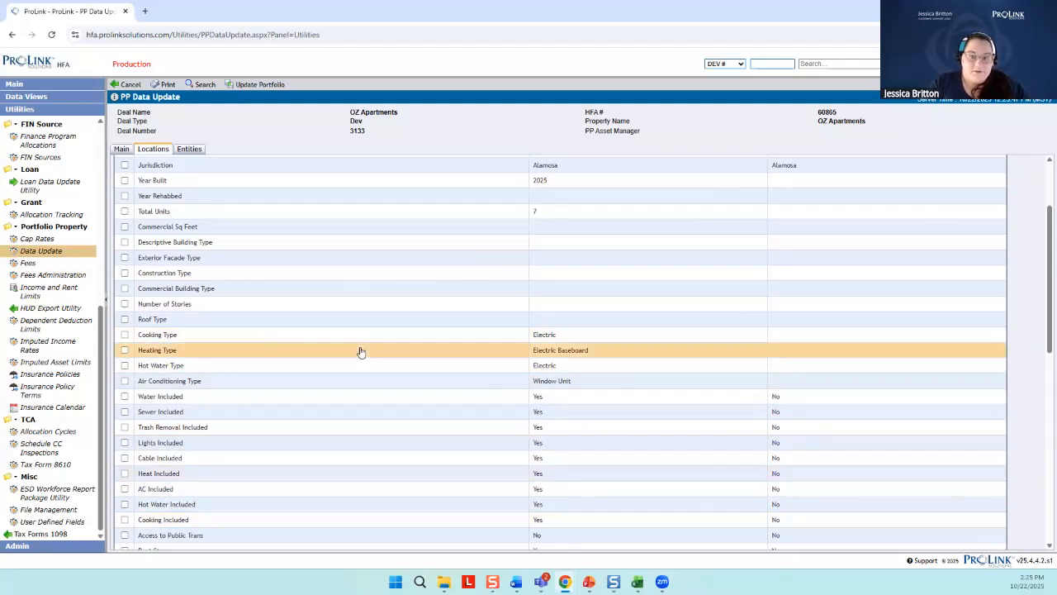
click(124, 335)
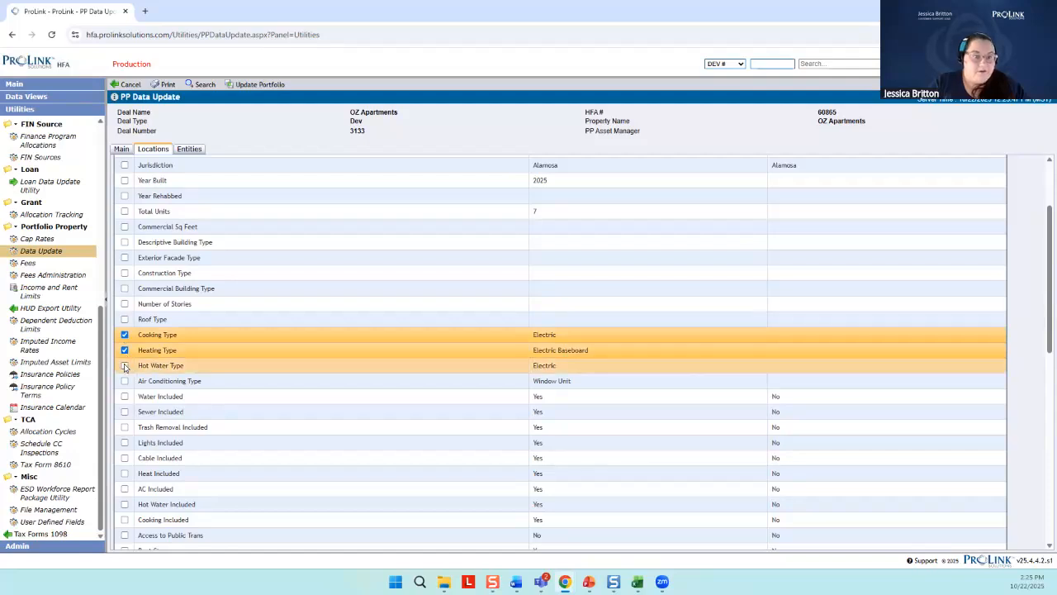
Add Water, Sewer, Trash Removal and Lights Included, plus Year Built and Total Units, to the selected location items
click(123, 414)
click(125, 429)
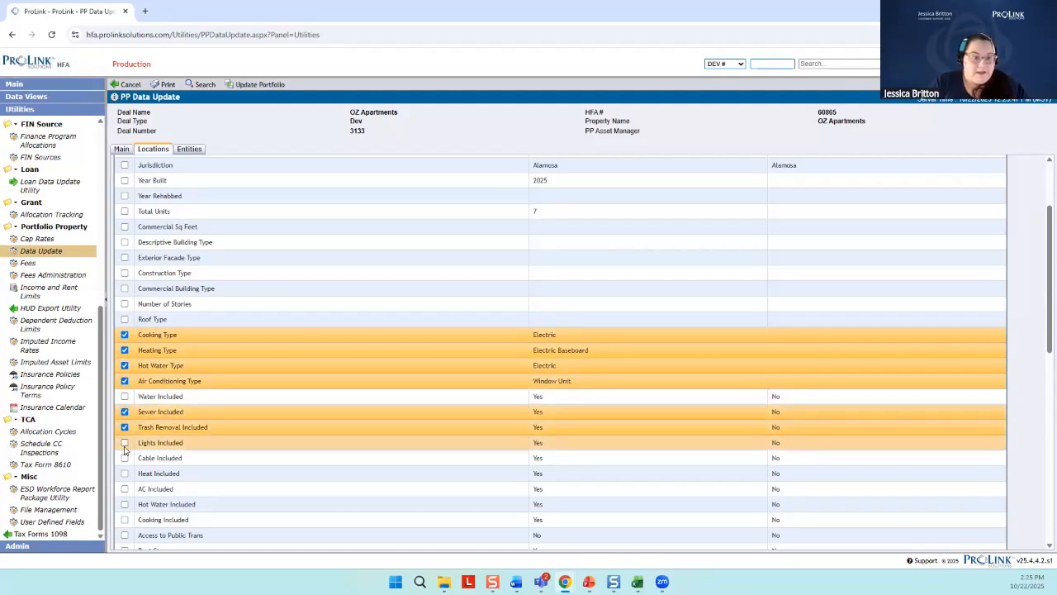
click(123, 443)
click(124, 396)
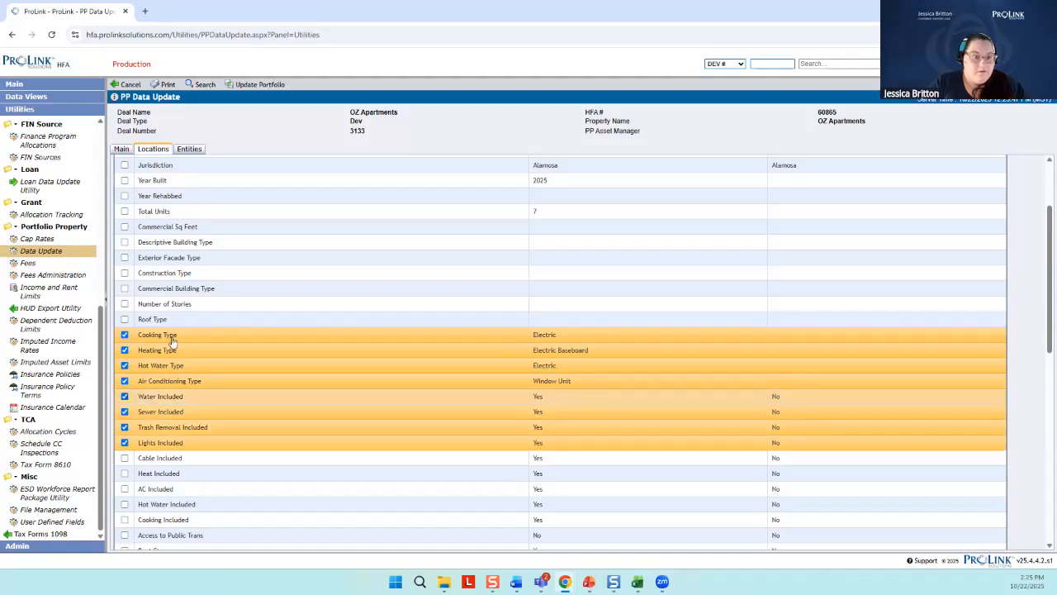
scroll(169, 349, up, 3)
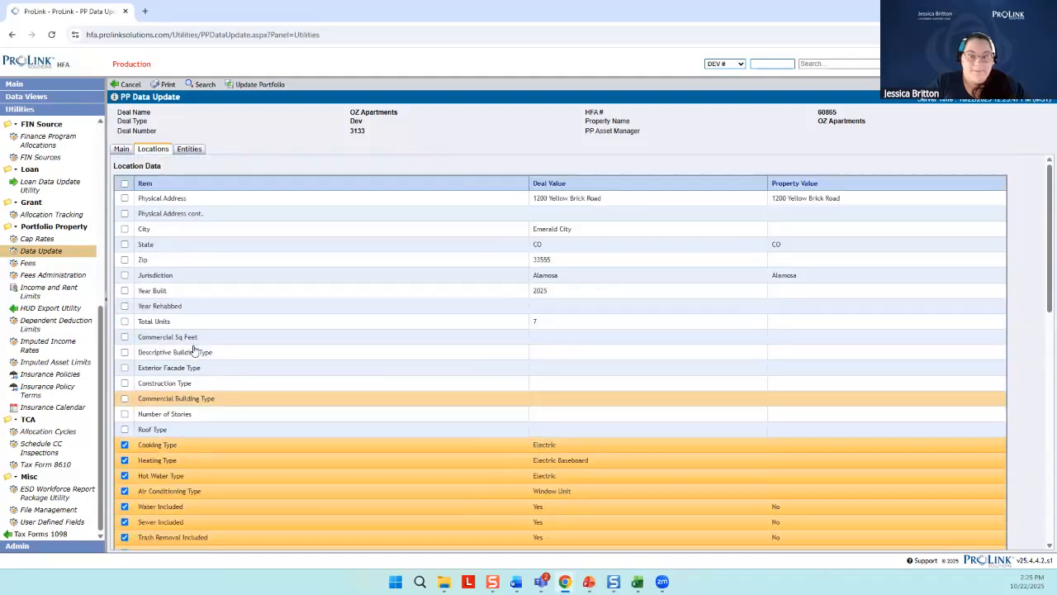
click(125, 322)
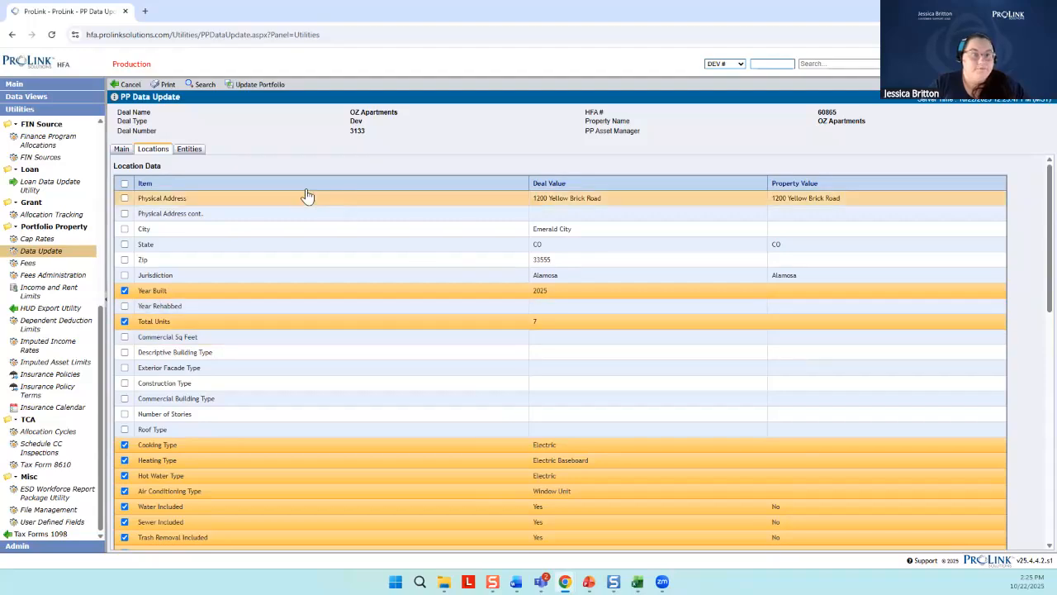
In the entity data, select only the Wonderful Wizard entity with the Parent Owner role for updating
click(190, 150)
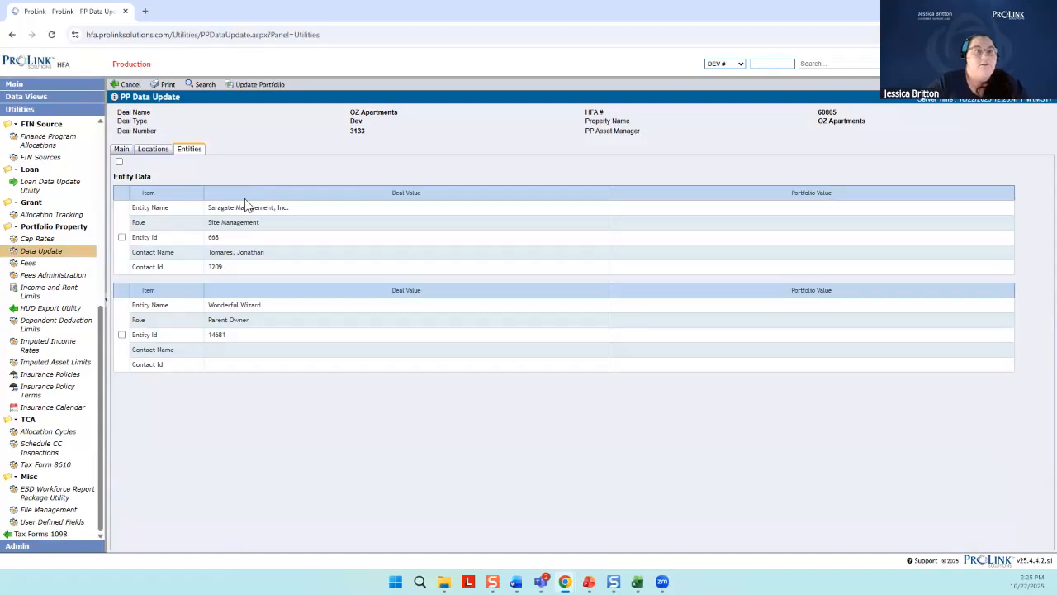
click(119, 162)
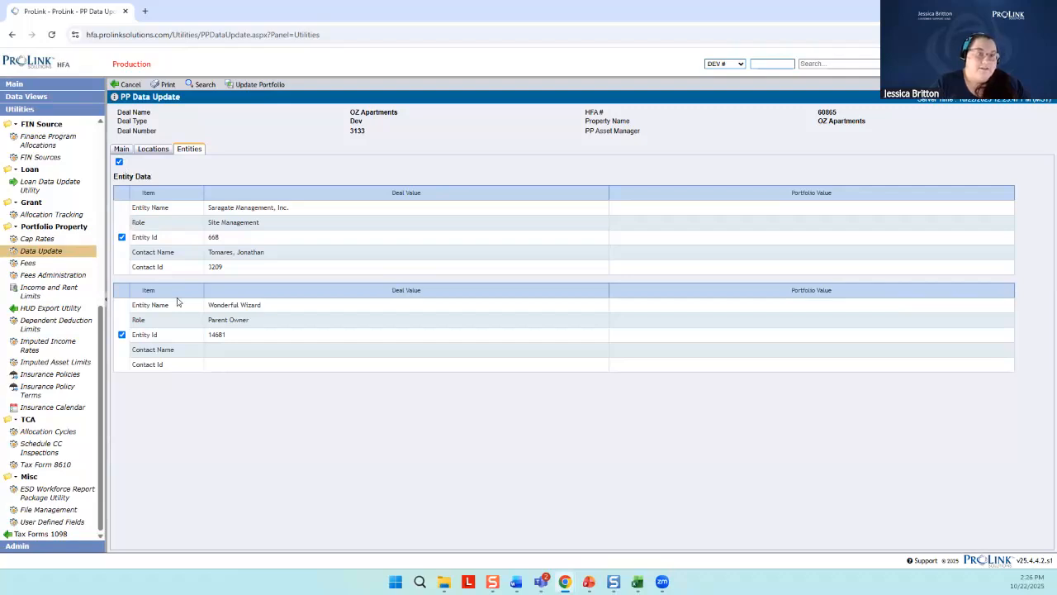
click(119, 162)
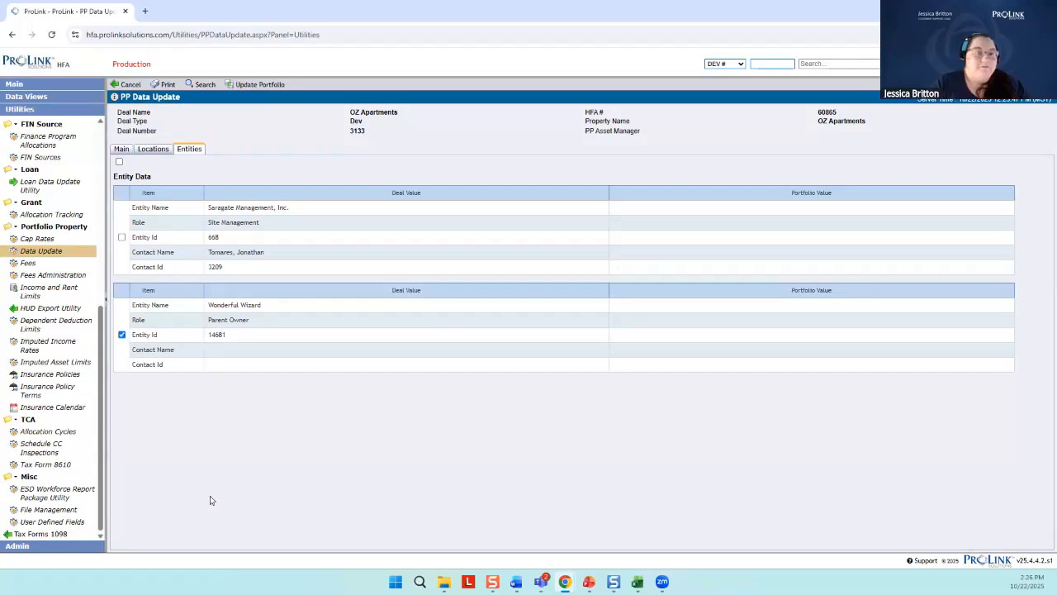
Review the selected main, location and entity items, then update the OZ Apartments portfolio property with them and confirm
click(121, 149)
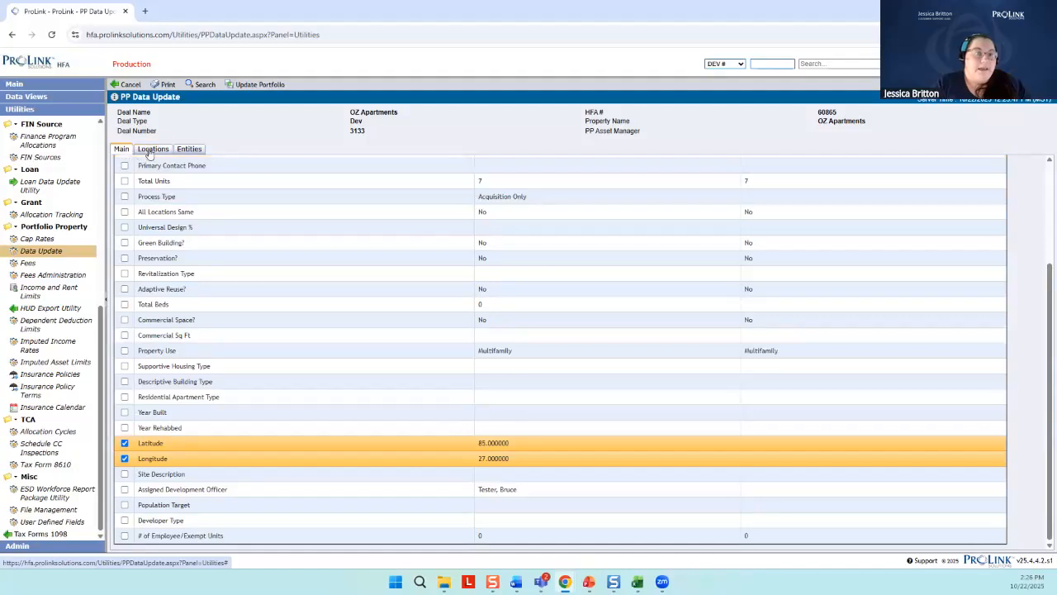
click(154, 150)
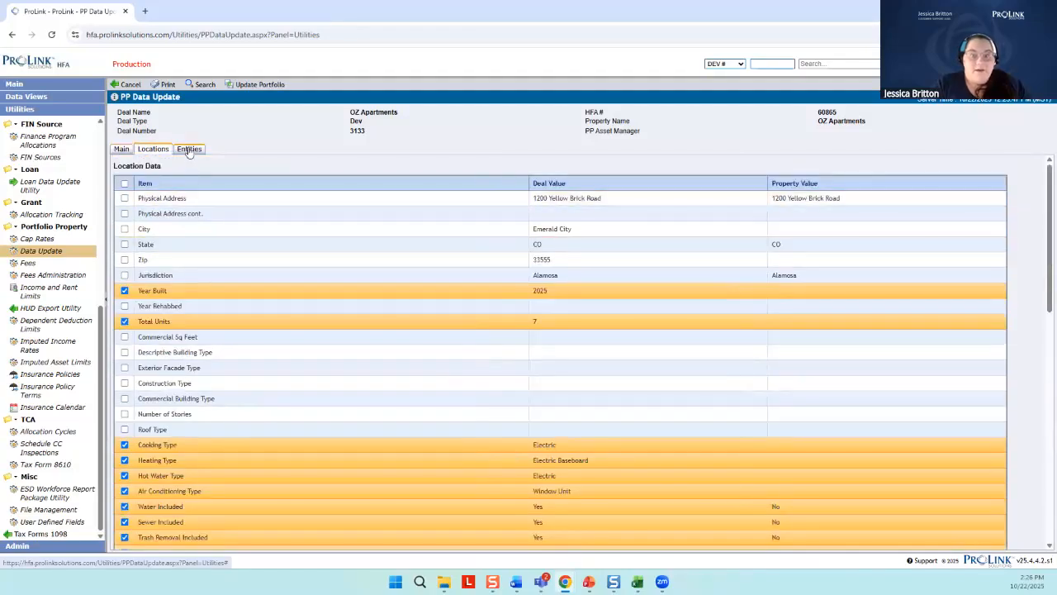
click(189, 150)
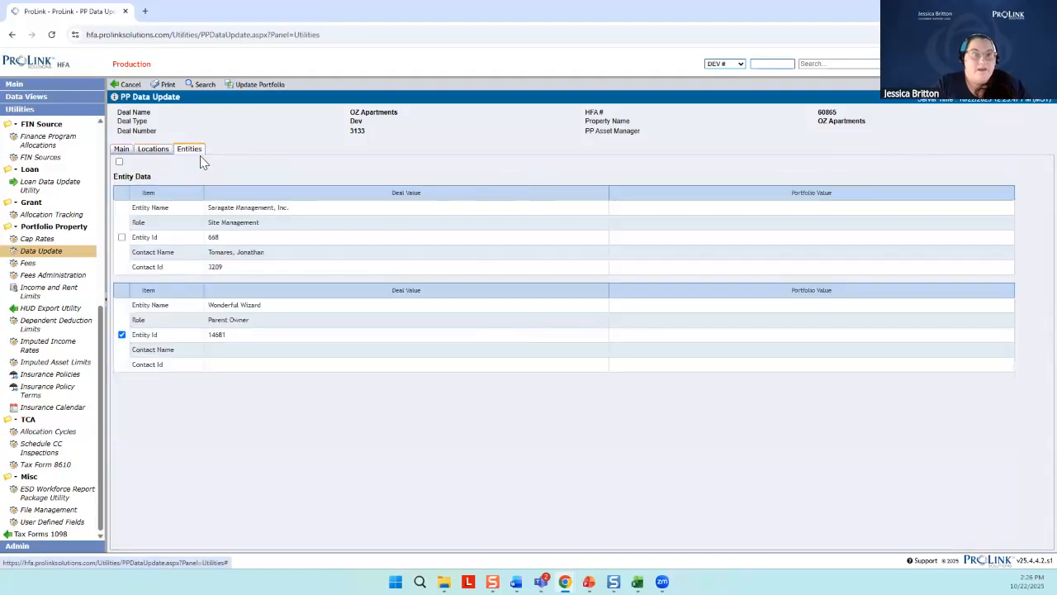
click(262, 85)
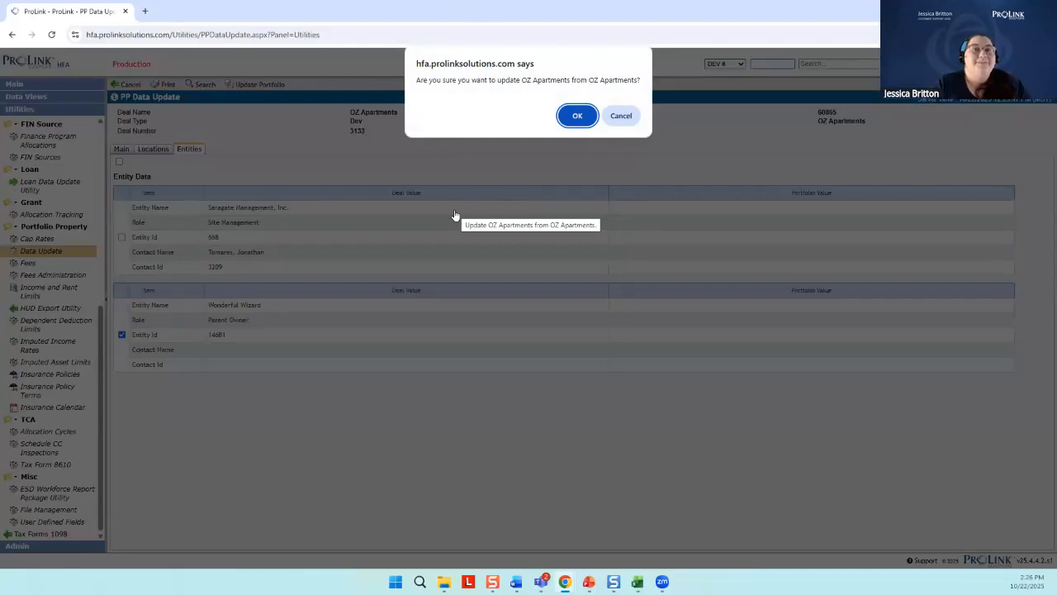
click(577, 116)
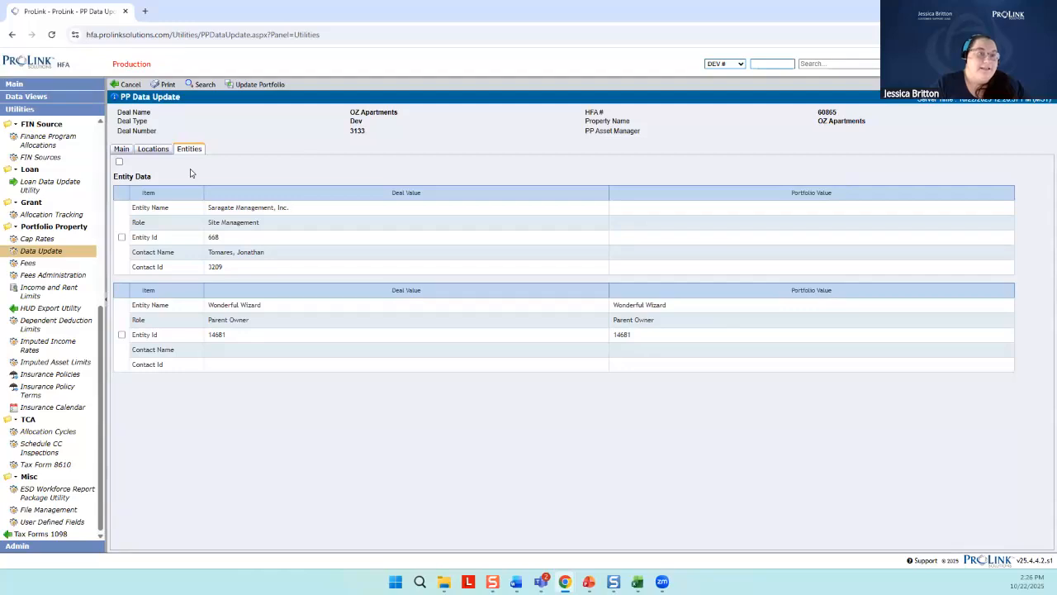
Open the OZ Apartments portfolio property and view its location record to check the updated location data
click(70, 86)
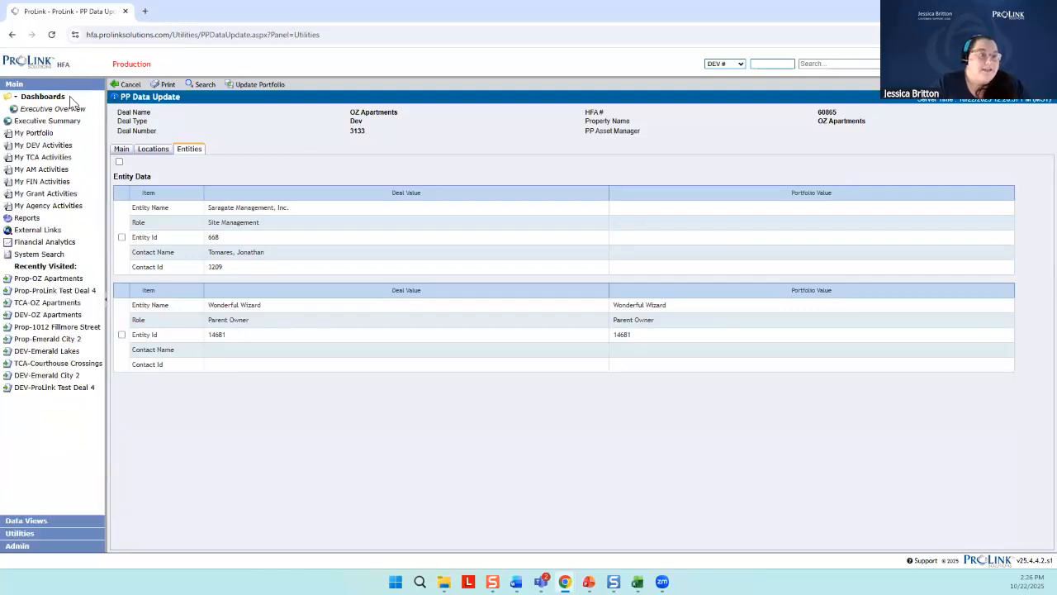
click(60, 282)
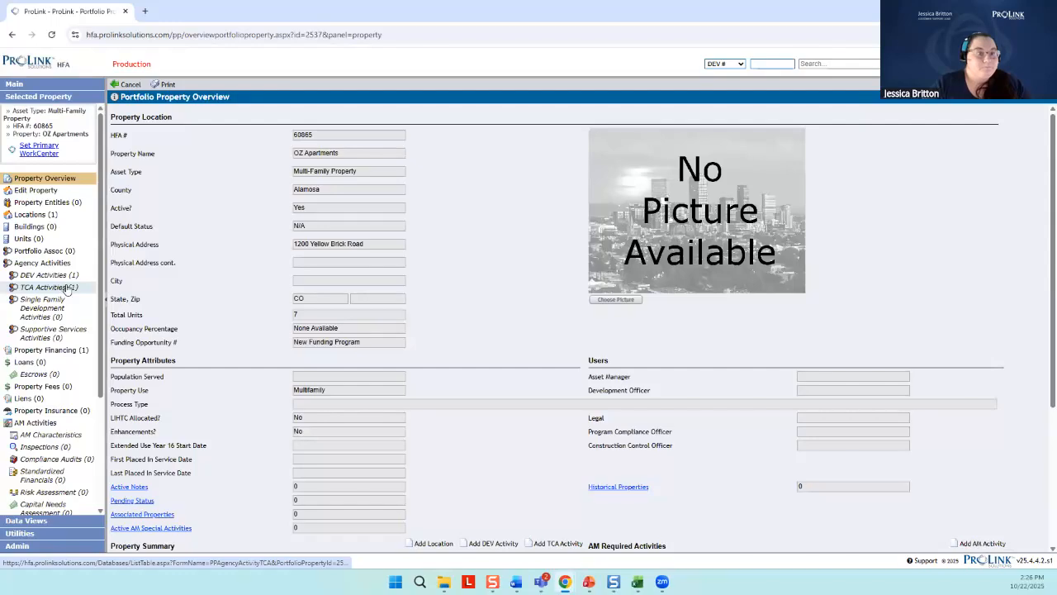
click(36, 217)
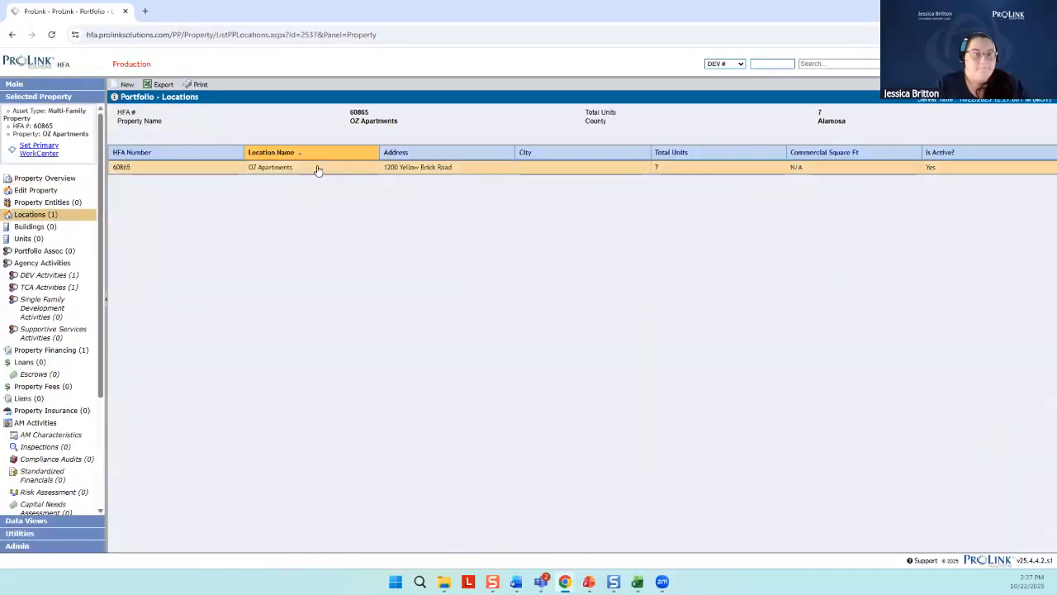
click(318, 168)
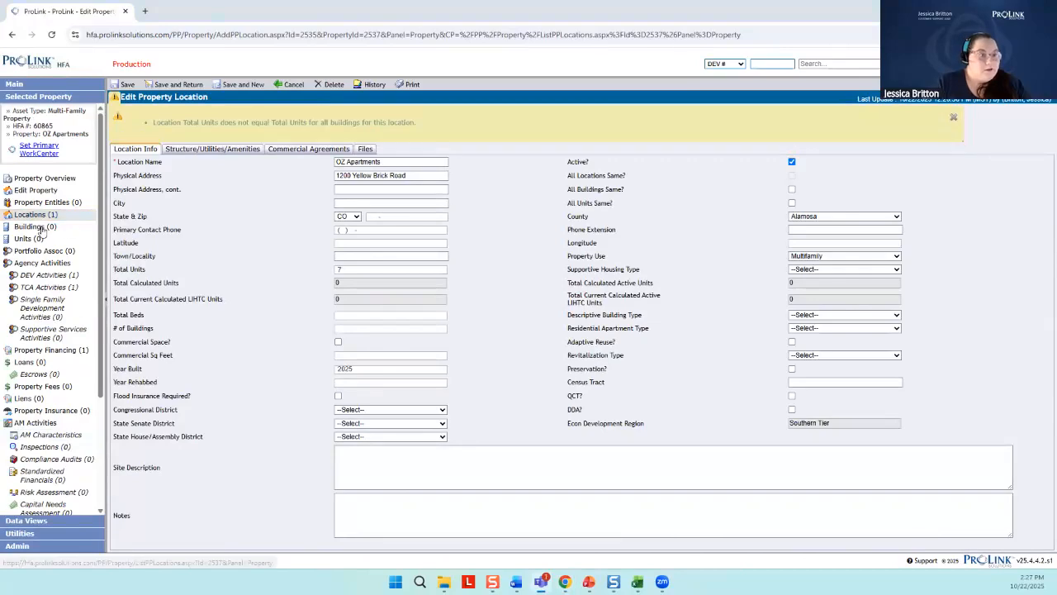
Check the property's Latitude and Longitude in its main information and the owner entity in its ownership structure
click(33, 192)
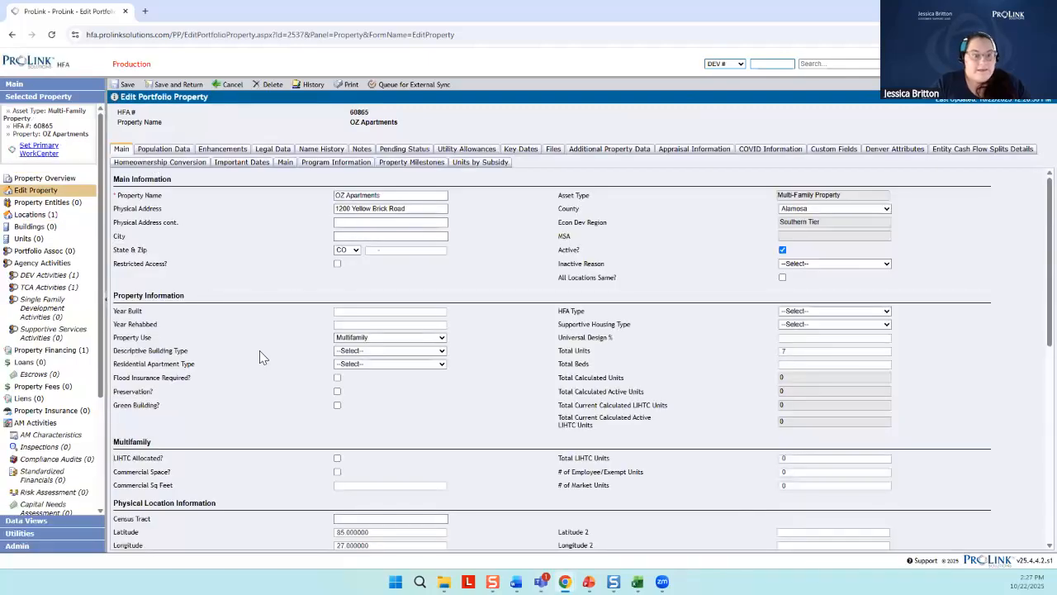
scroll(259, 355, down, 1)
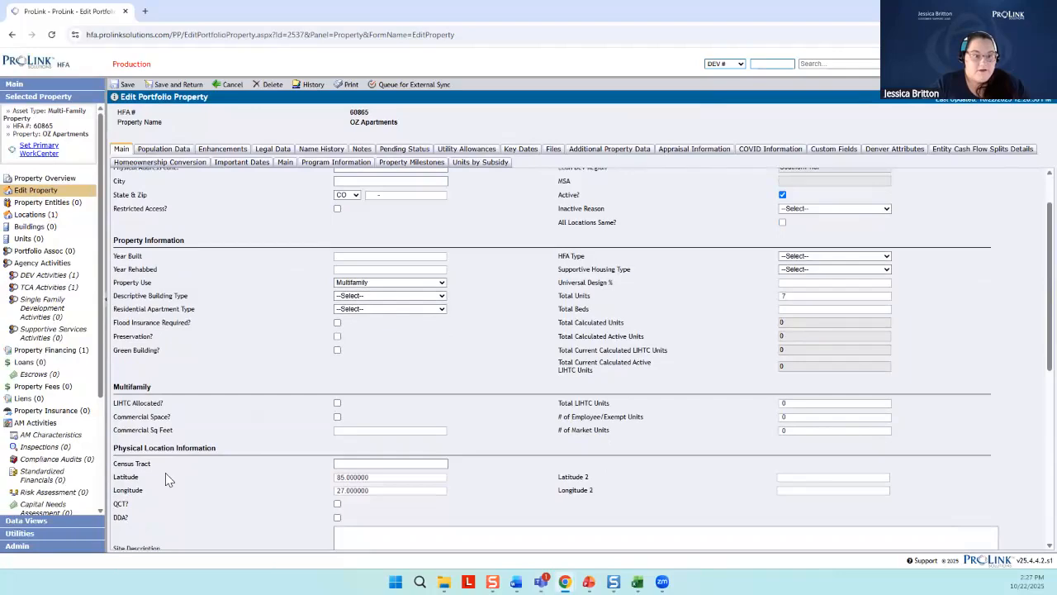
drag(218, 501, 440, 502)
click(416, 491)
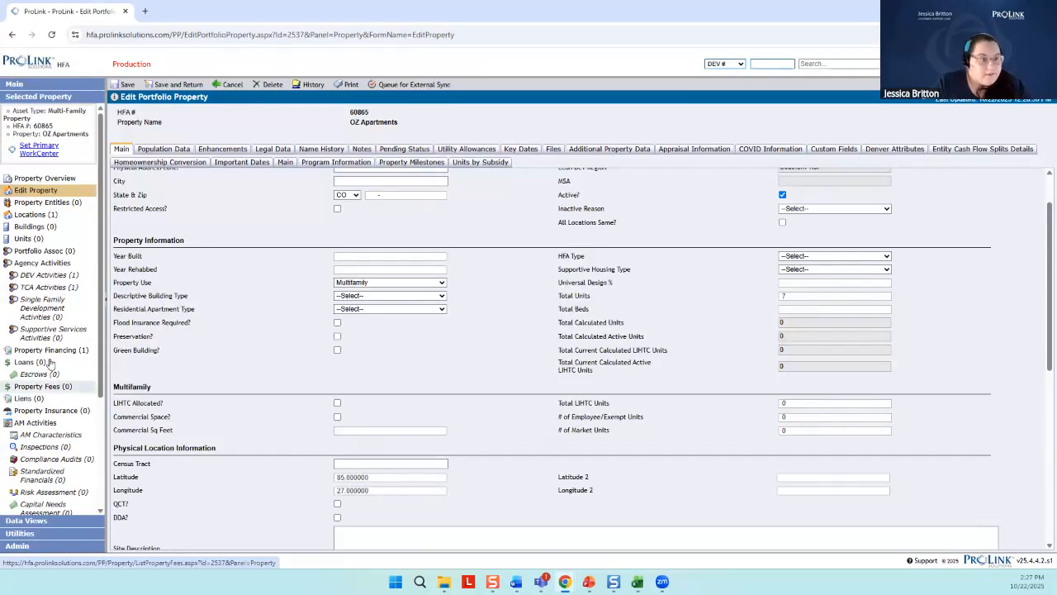
click(53, 207)
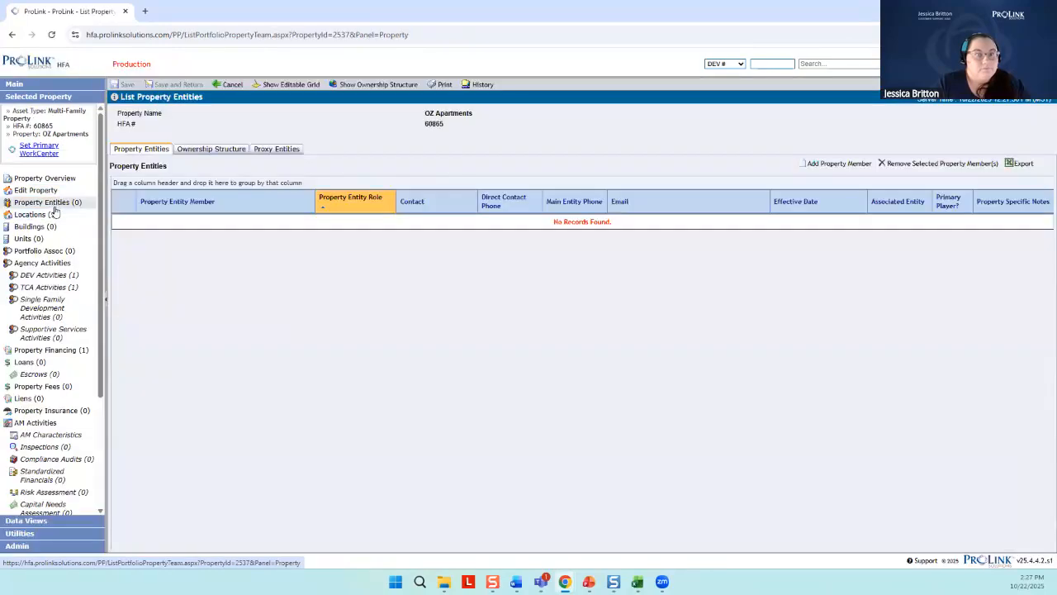
click(219, 153)
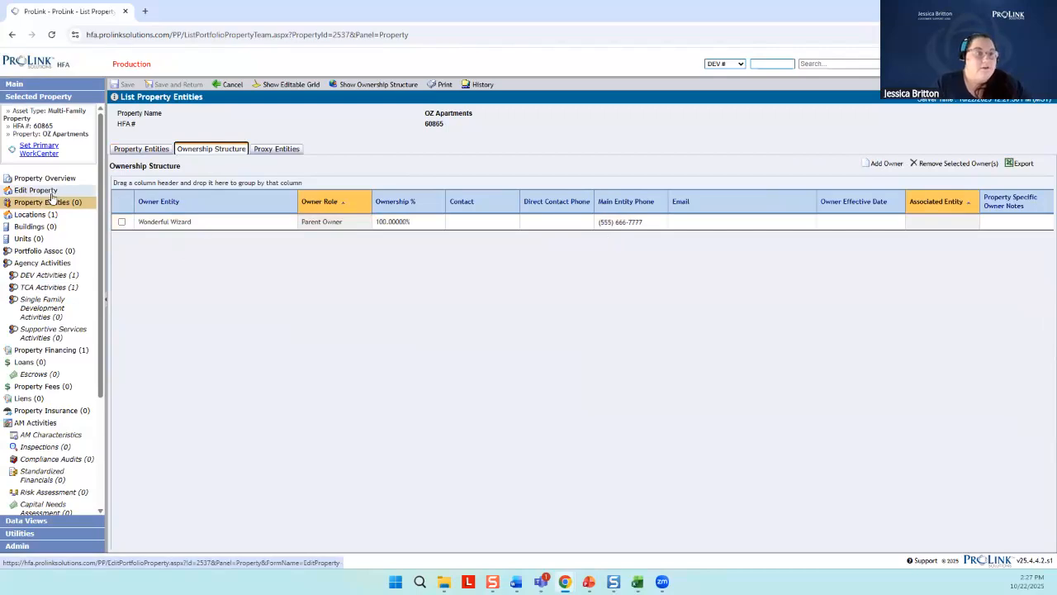
Reopen the portfolio property Data Update utility, search the deals for "oz" and load the OZ Apartments TCA deal
click(33, 533)
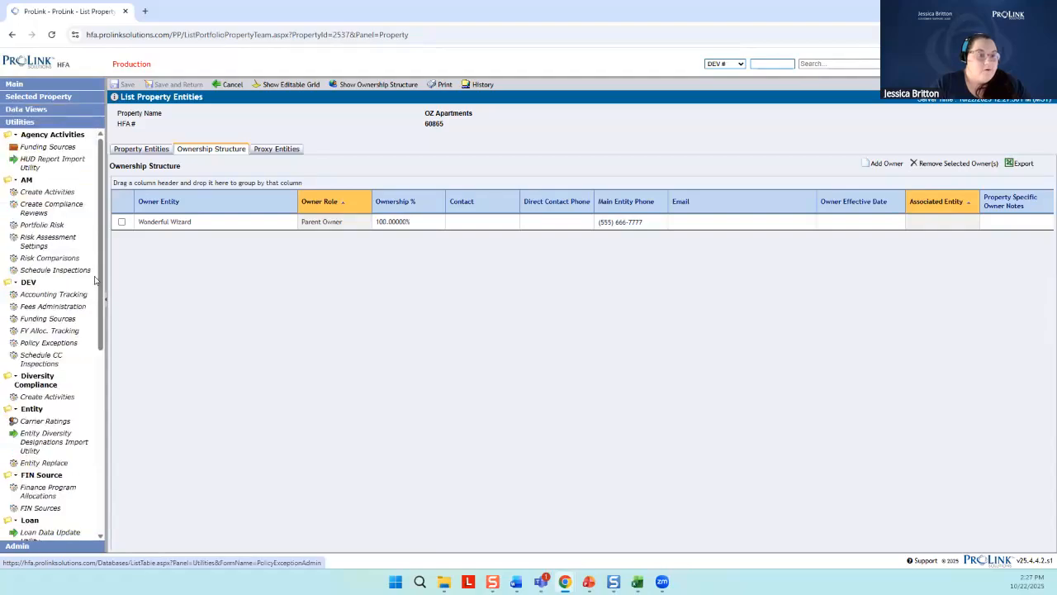
scroll(58, 355, down, 2)
scroll(62, 363, down, 2)
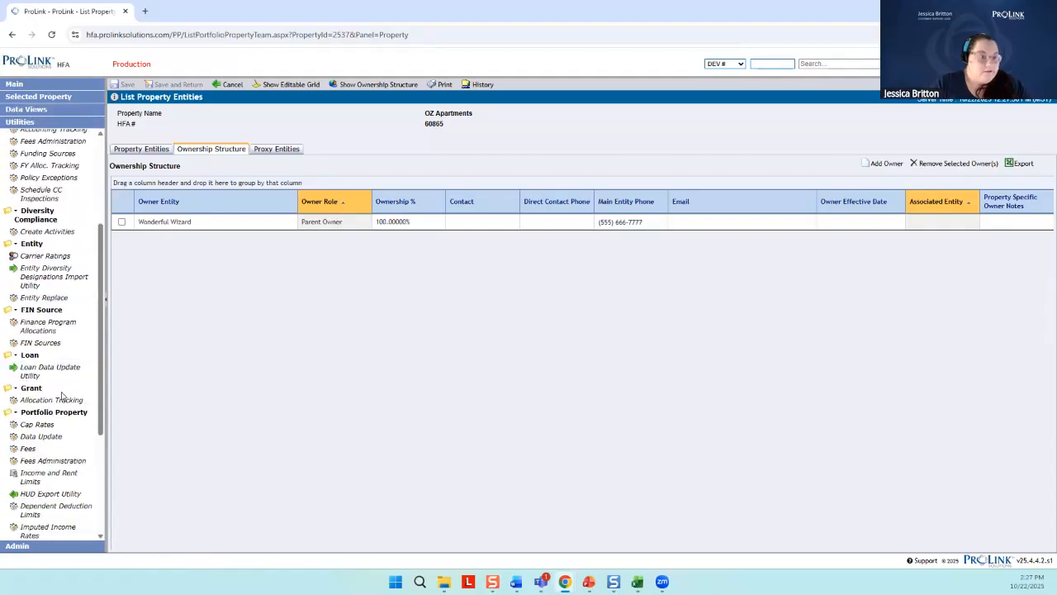
scroll(62, 397, down, 1)
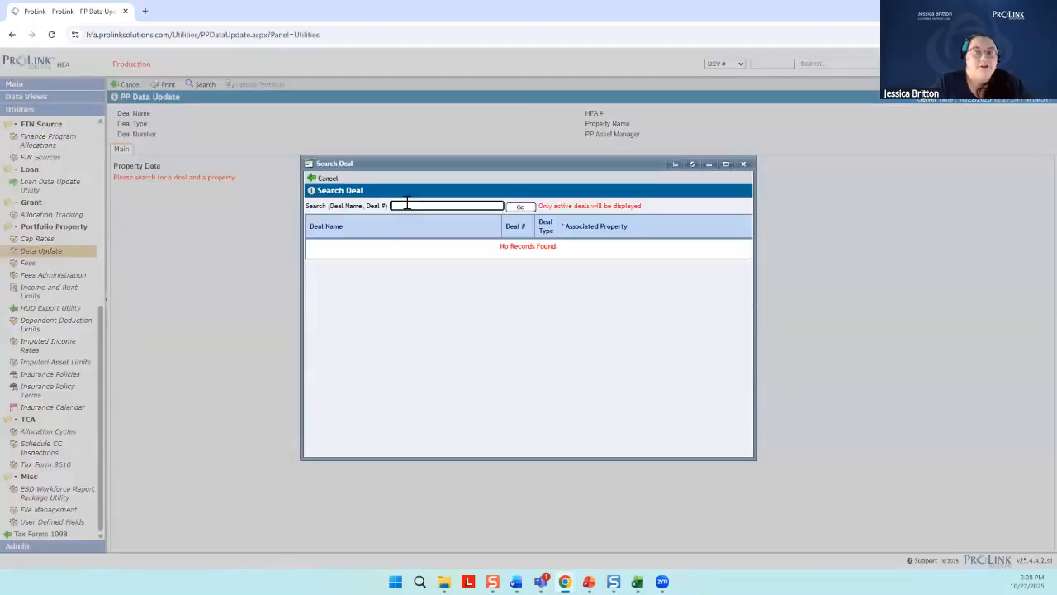
click(405, 204)
text(oz)
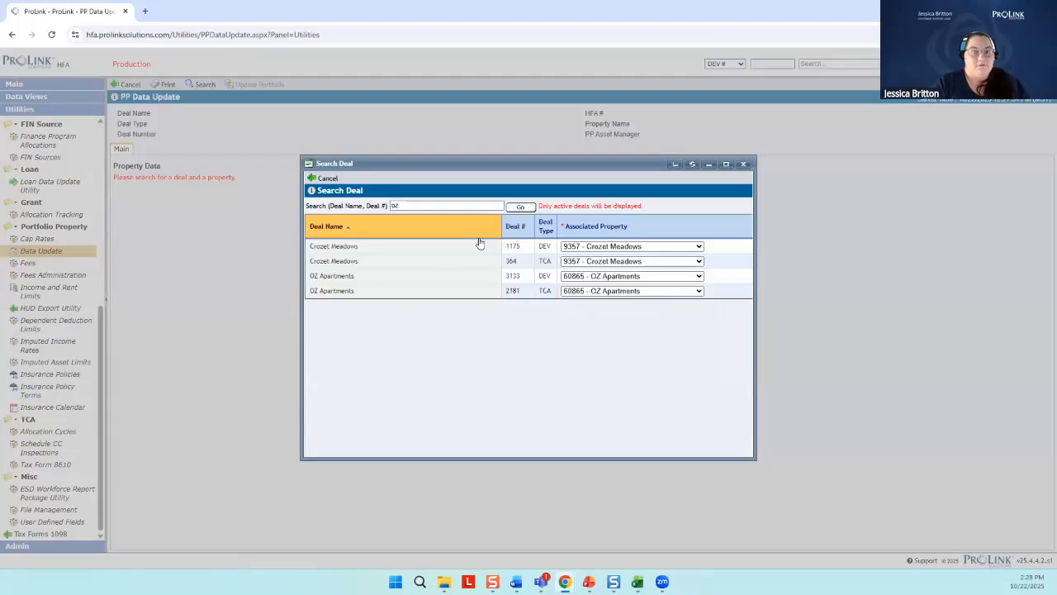
click(544, 300)
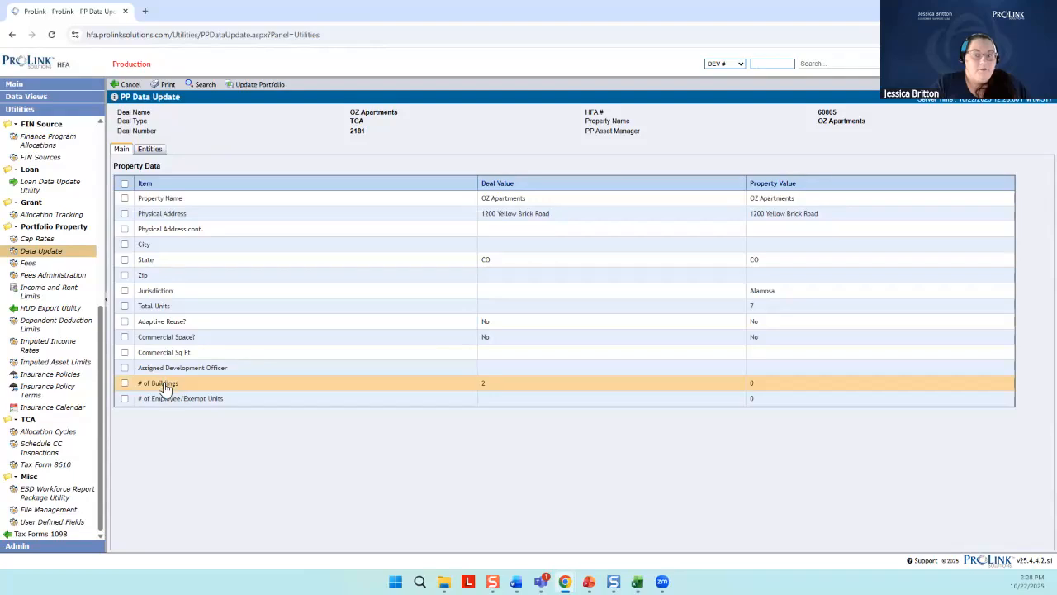
Select the # of Buildings item and update the OZ Apartments portfolio property from the TCA deal, confirming the update
click(125, 384)
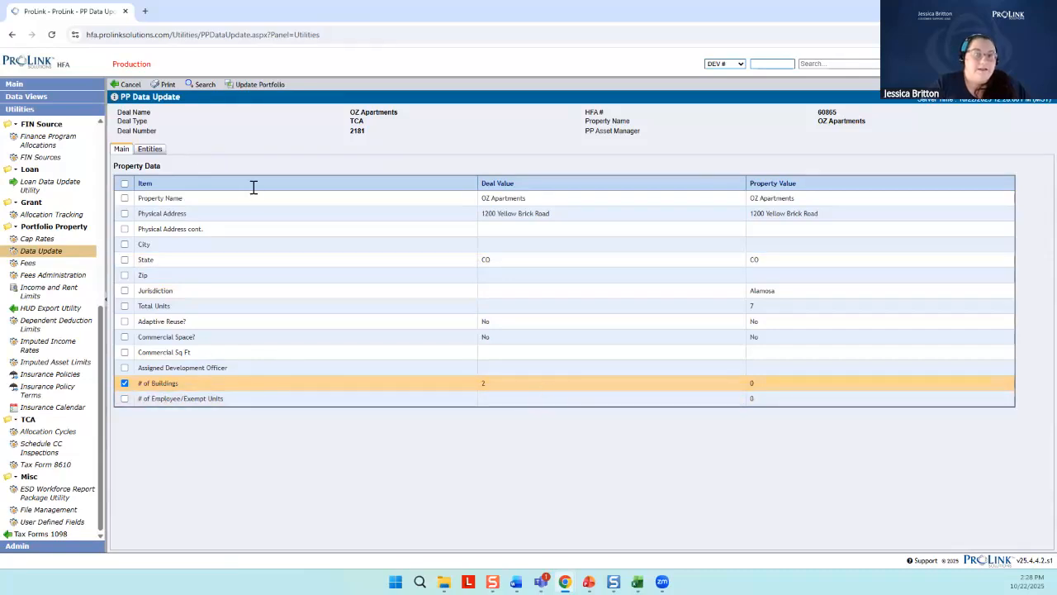
click(254, 86)
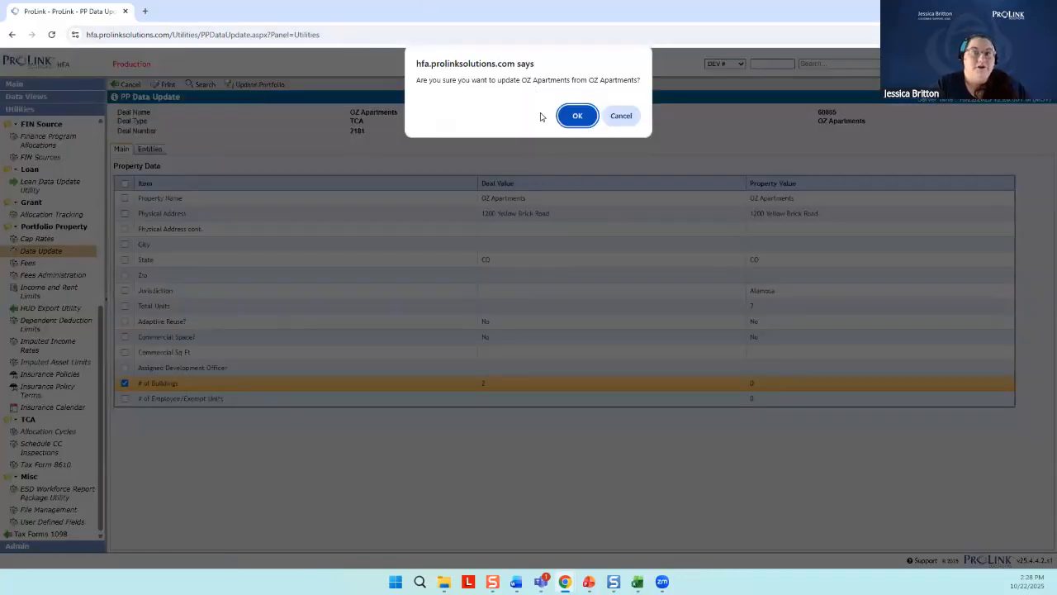
click(577, 116)
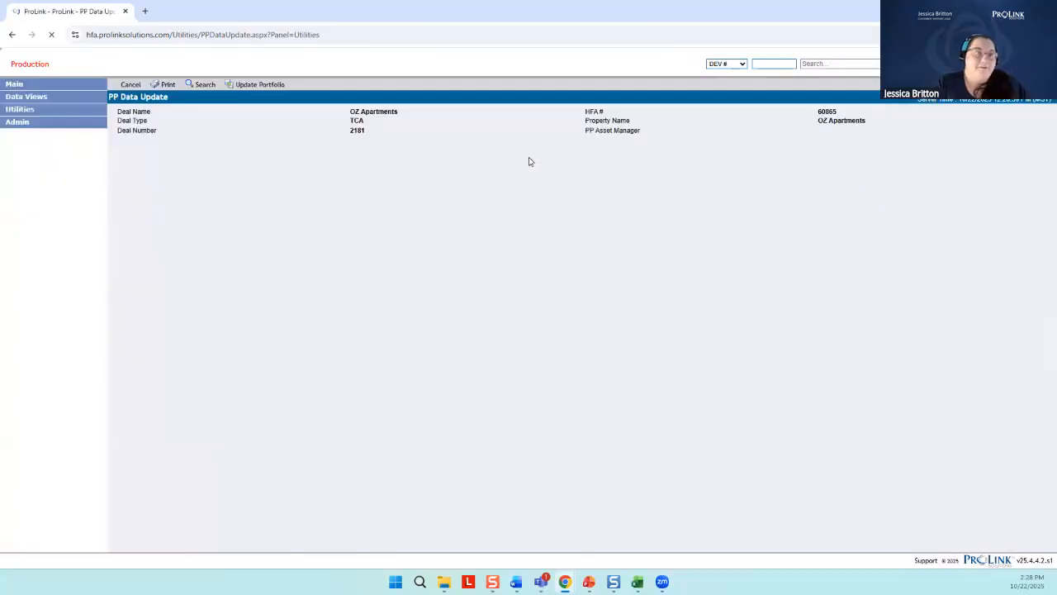
Open the OZ Apartments portfolio property and view its list of buildings
click(38, 83)
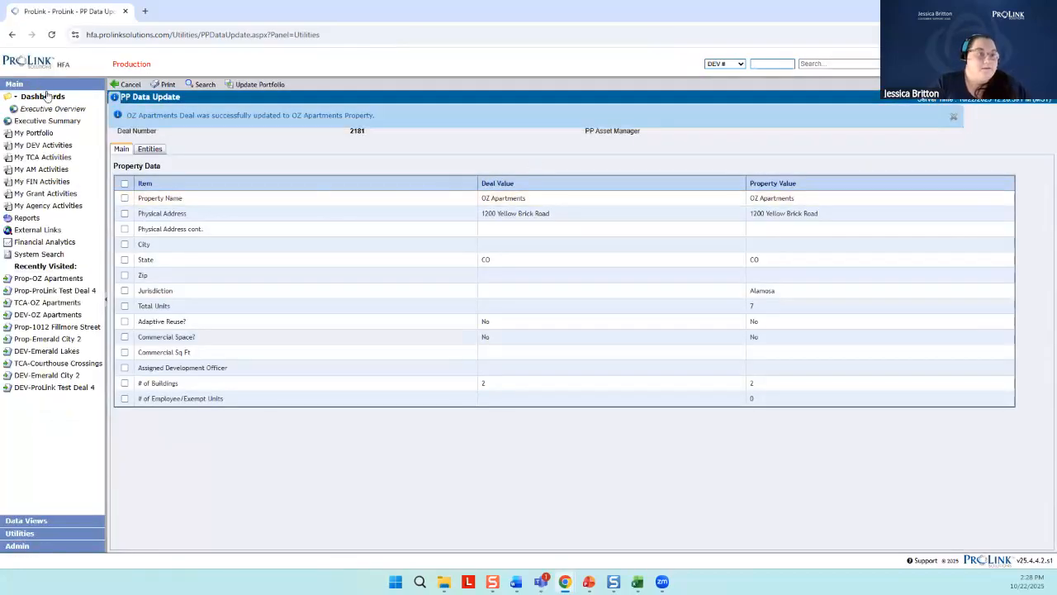
click(71, 279)
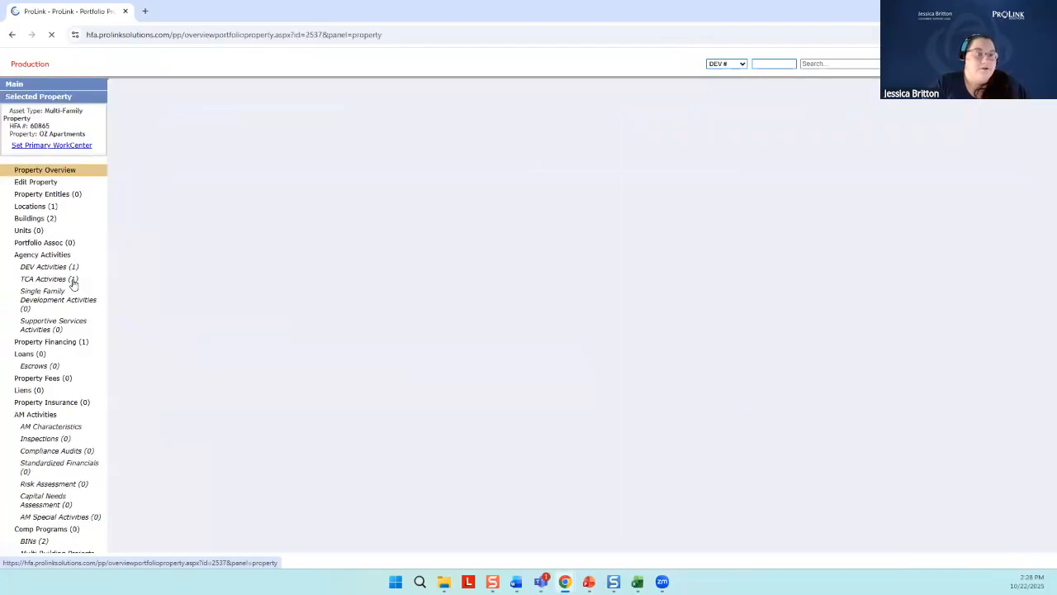
click(45, 230)
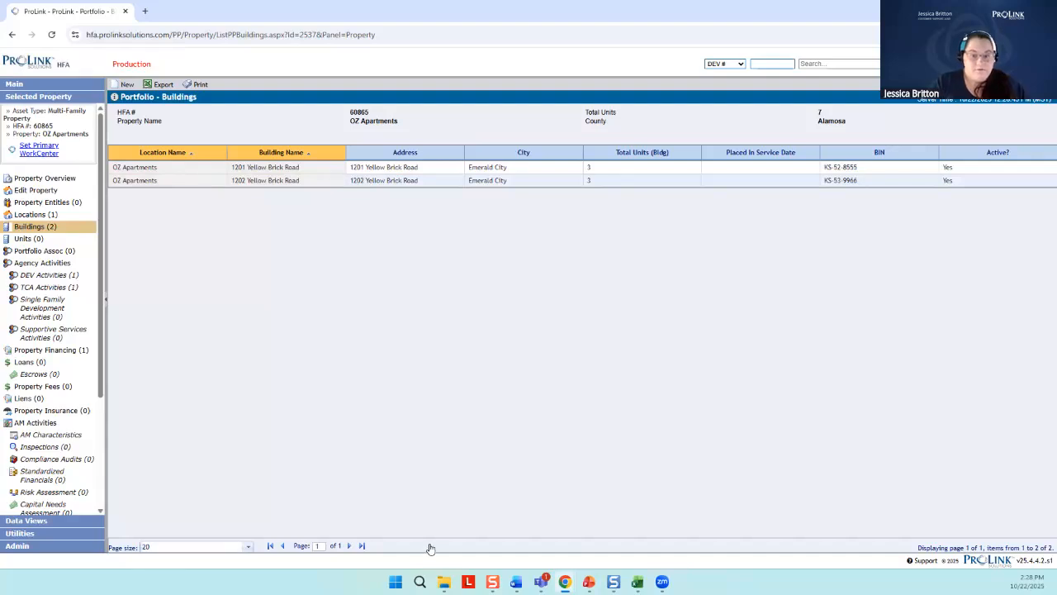
Switch to the PowerPoint presentation, resume the slide show from the PP Data Update Utility Demo slide and advance to the Q&A slide
mouse_move(589, 585)
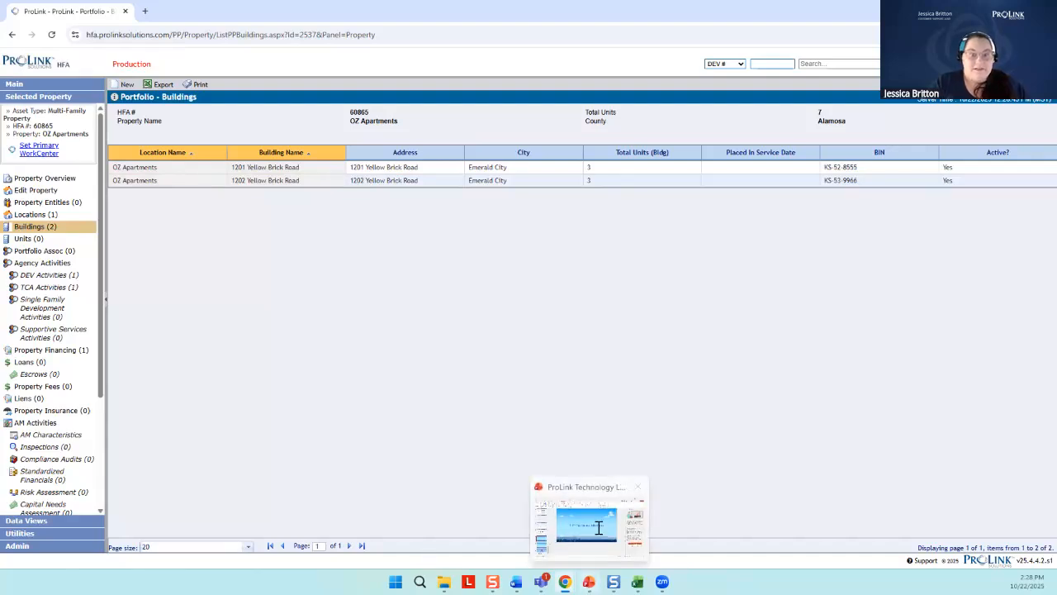
click(598, 525)
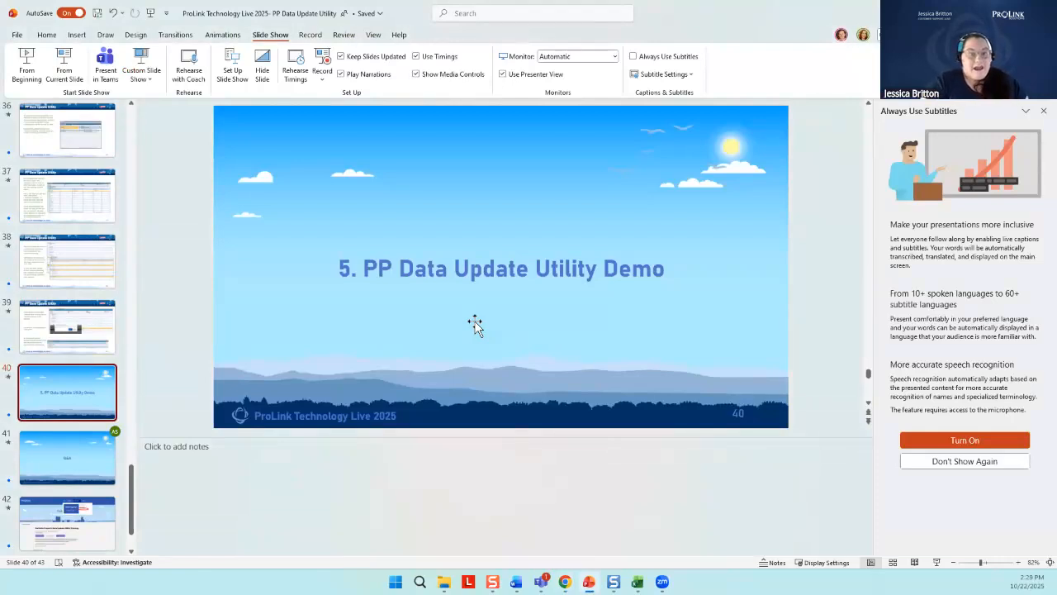
click(474, 324)
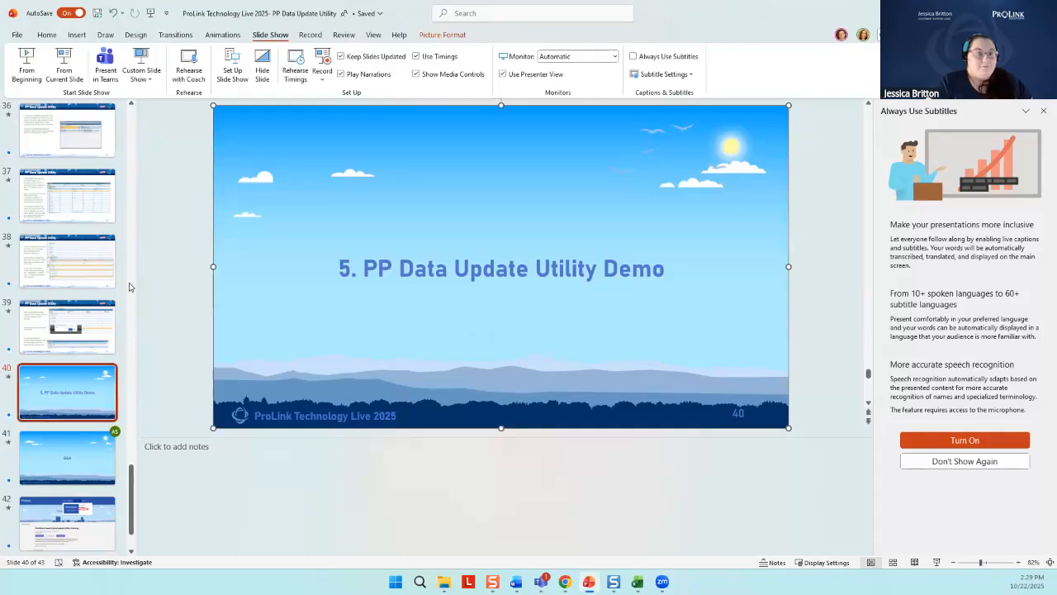
click(65, 65)
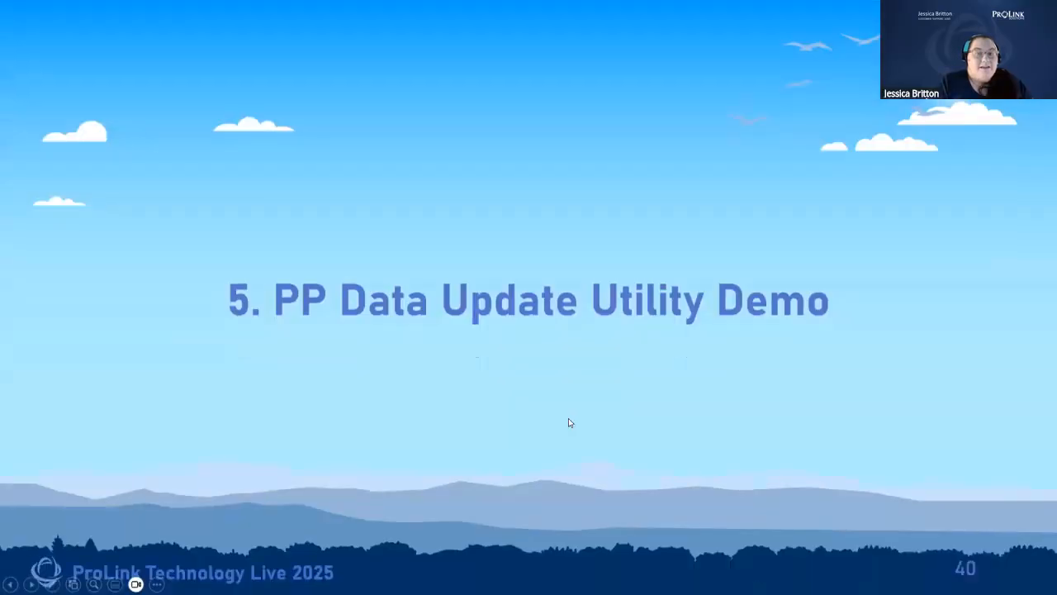
click(568, 418)
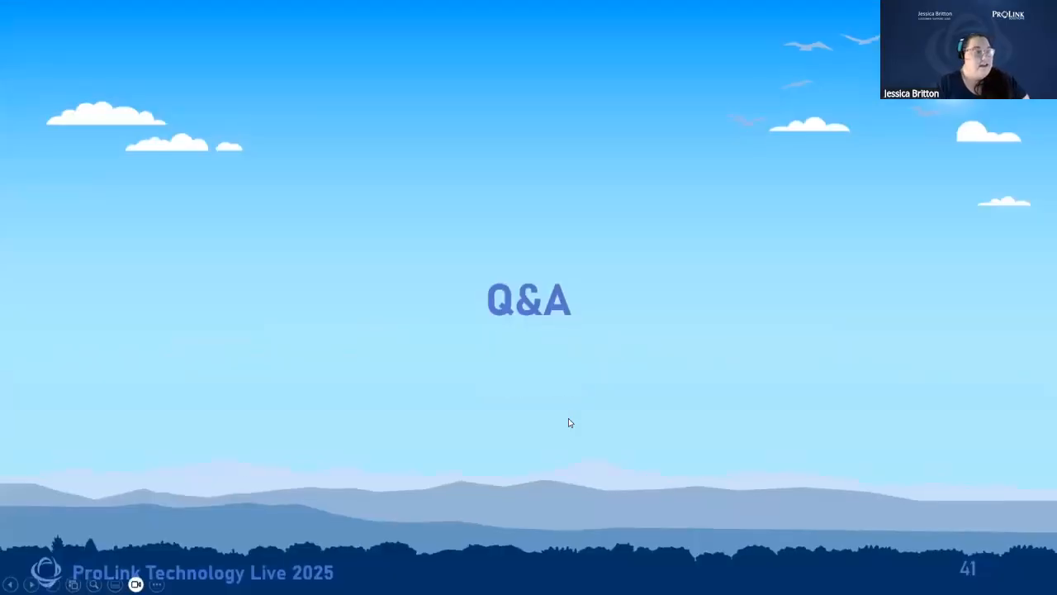